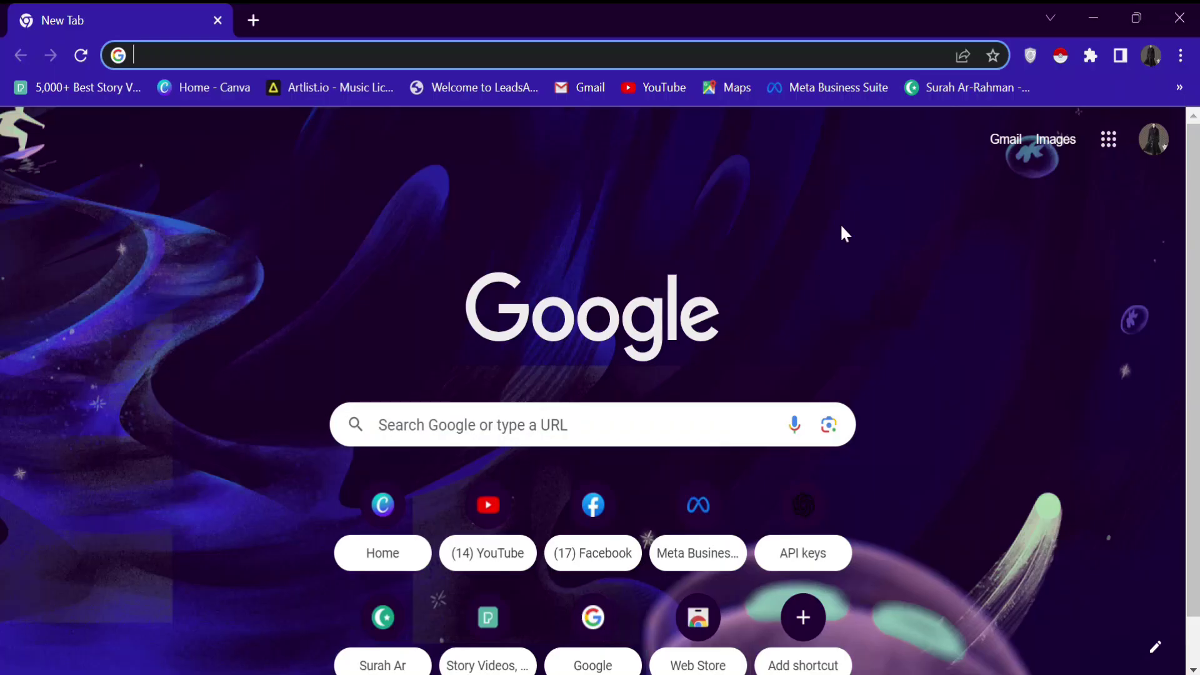
# - Search Google for 'cisco packet tracer download' using the suggestion that appears after typing cisco
pyautogui.click(781, 53)
pyautogui.click(454, 414)
pyautogui.write('c')
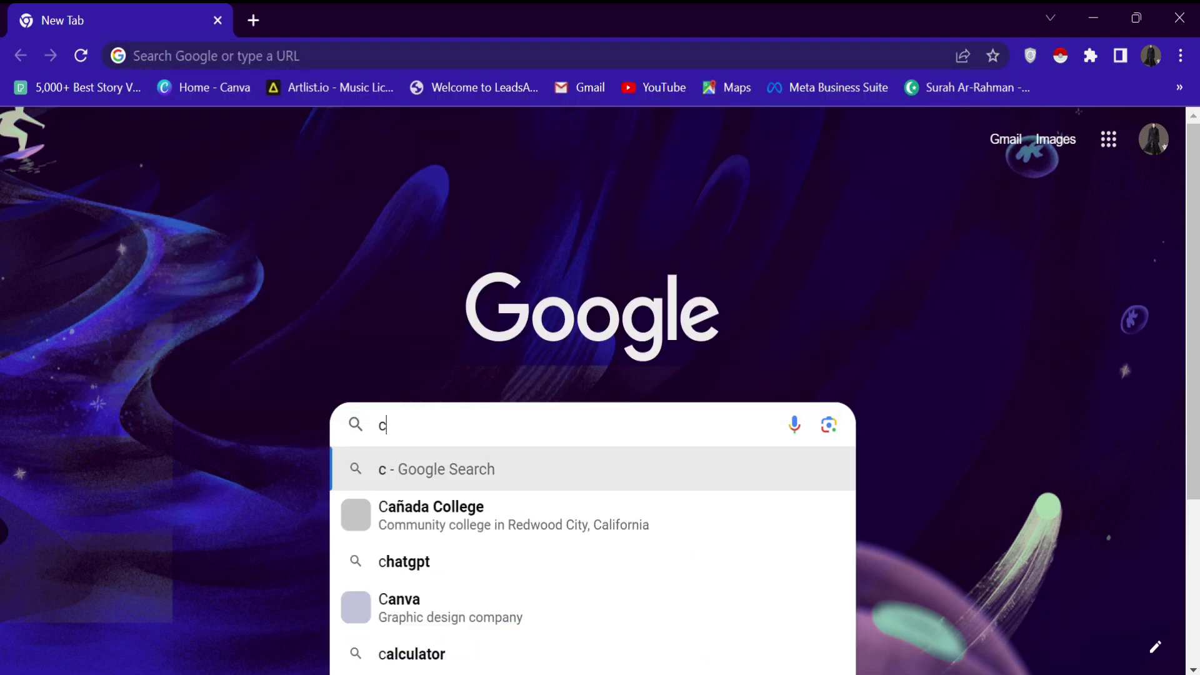
pyautogui.write('isco')
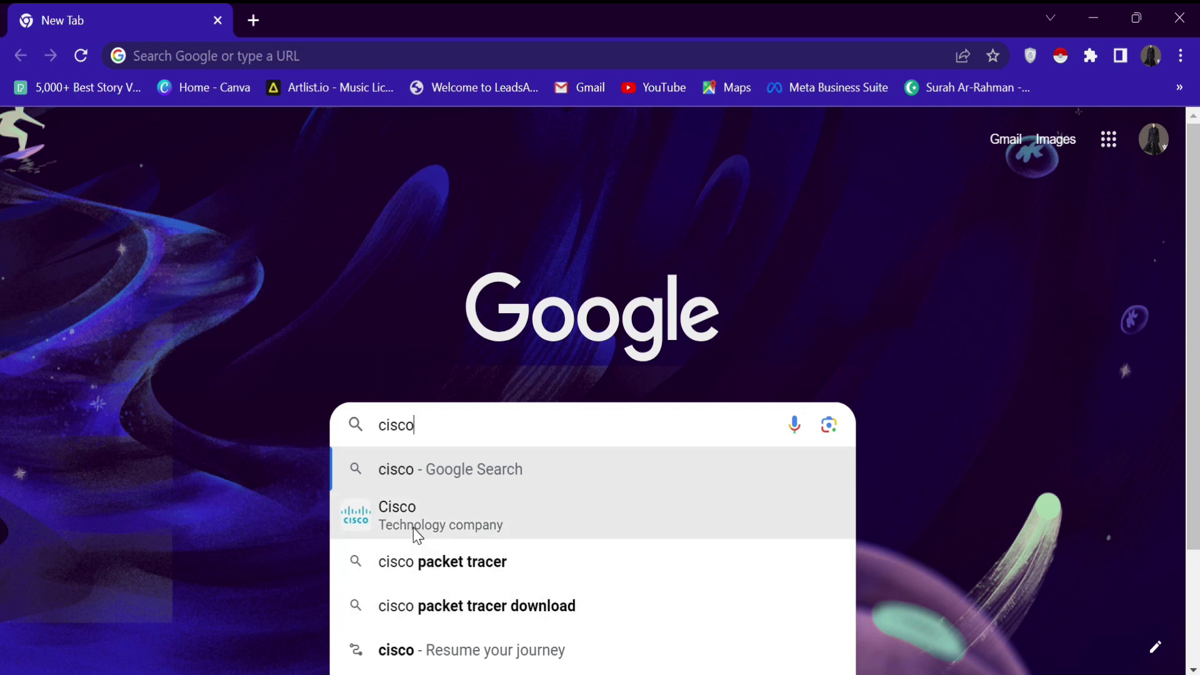
pyautogui.click(437, 606)
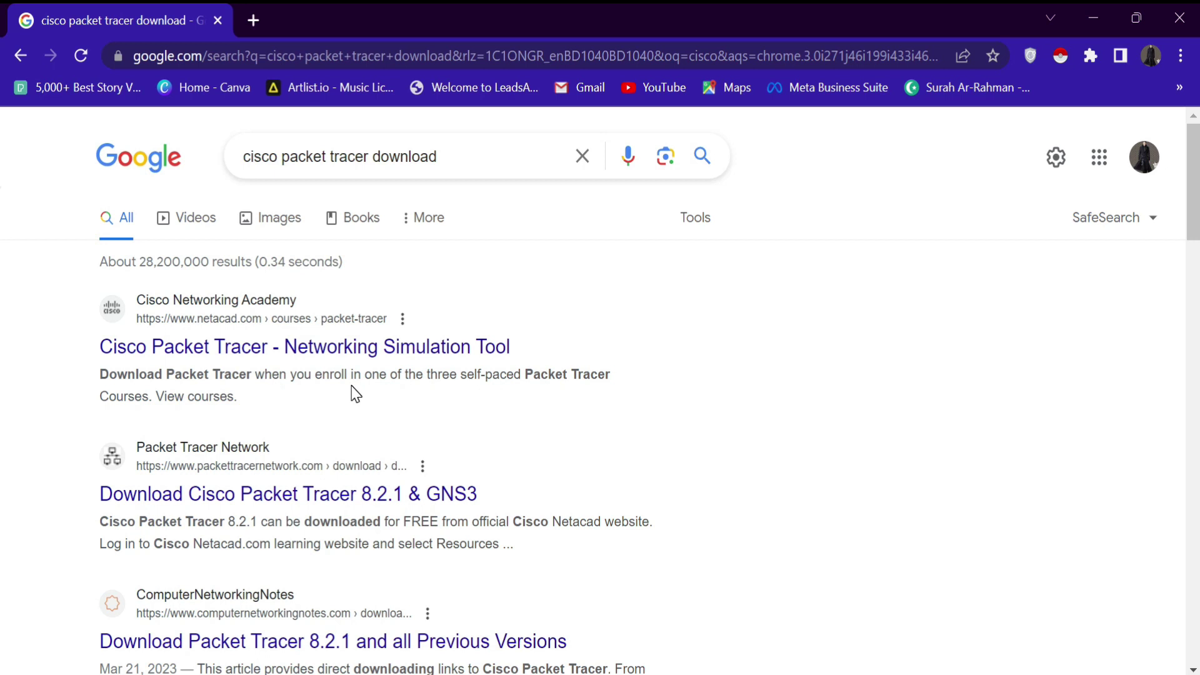
pyautogui.scroll(-1, 355, 394)
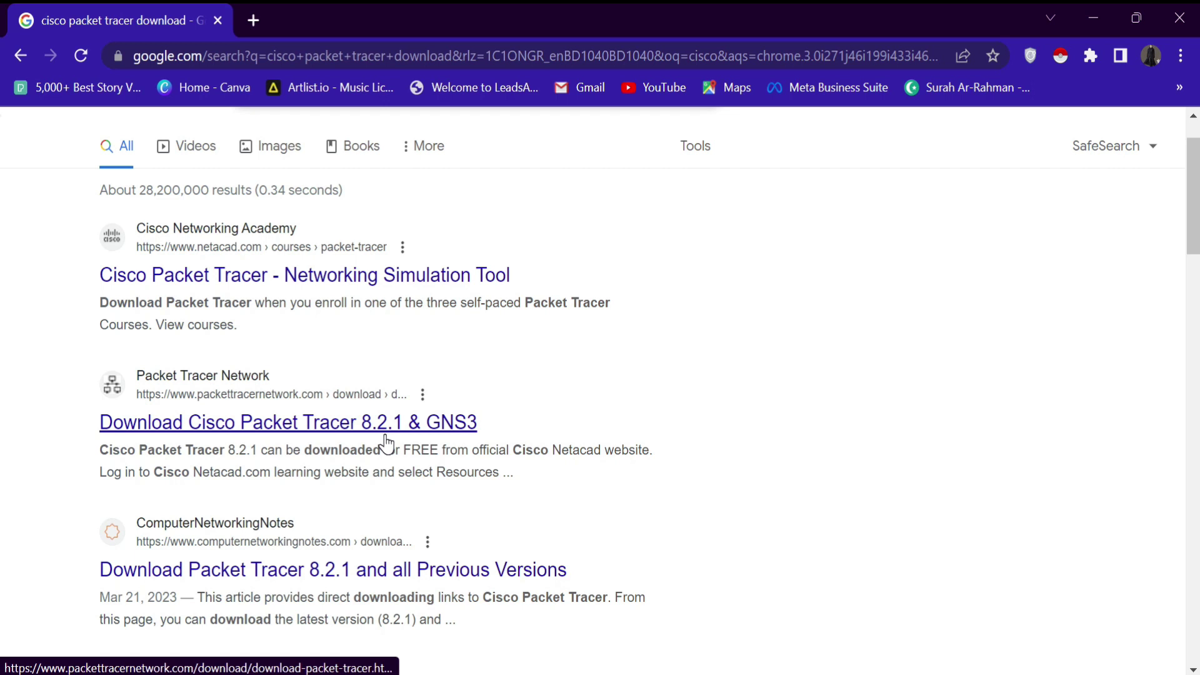
pyautogui.scroll(1, 386, 442)
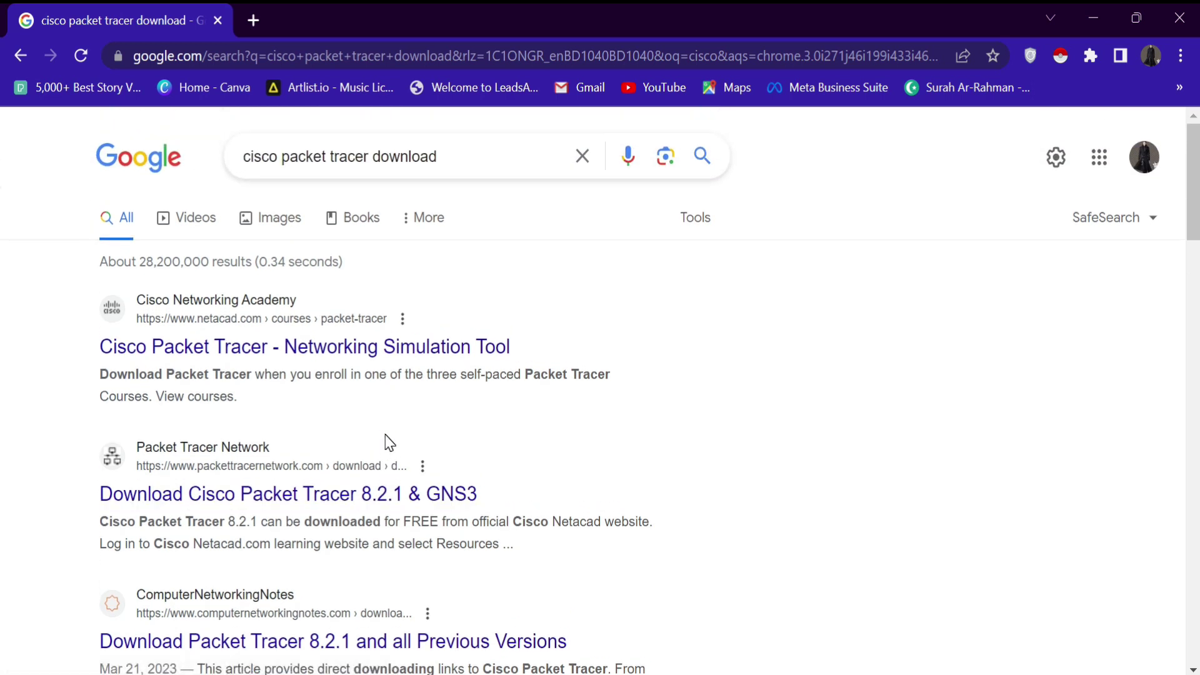
pyautogui.moveTo(305, 346)
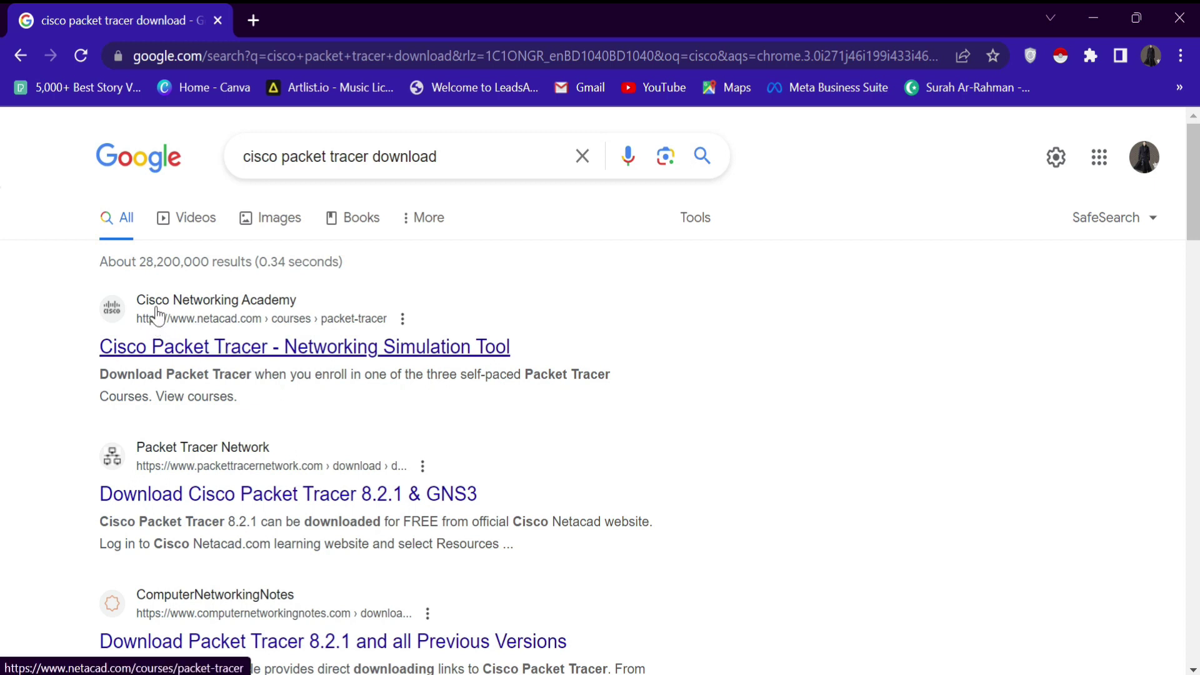
# - Open the netacad.com Cisco Packet Tracer result and scroll to its Download and Get Started section
pyautogui.click(203, 350)
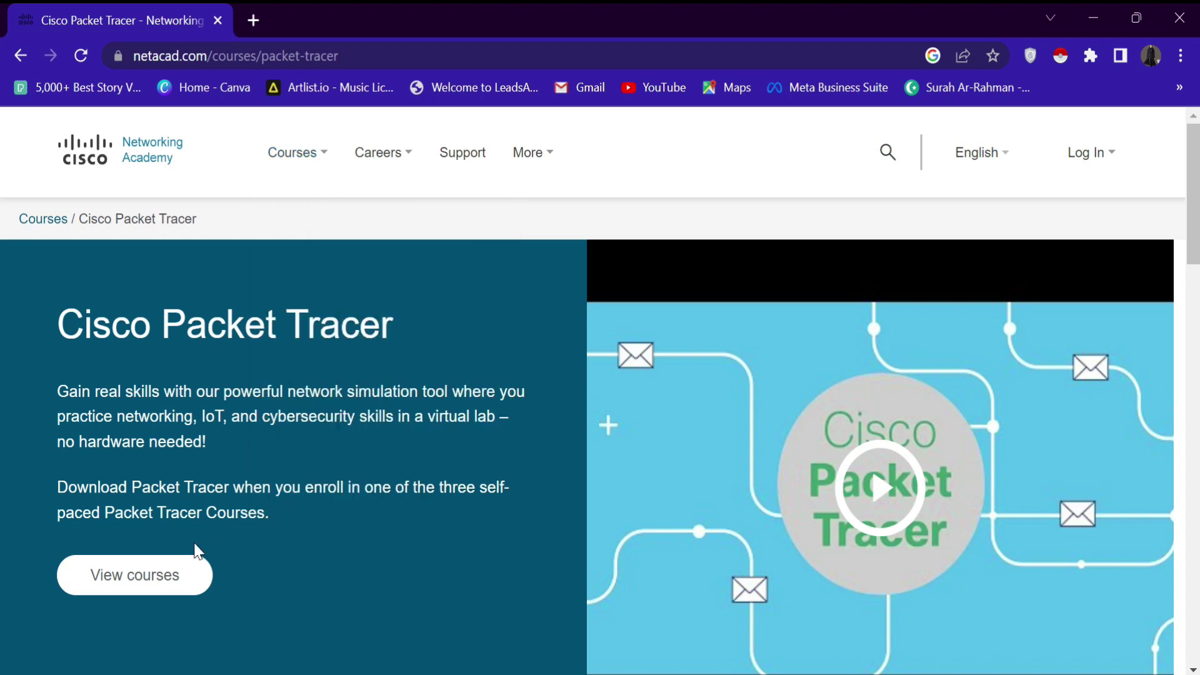
pyautogui.scroll(-4, 196, 550)
pyautogui.scroll(-4, 195, 550)
pyautogui.scroll(-2, 196, 550)
pyautogui.scroll(-3, 196, 550)
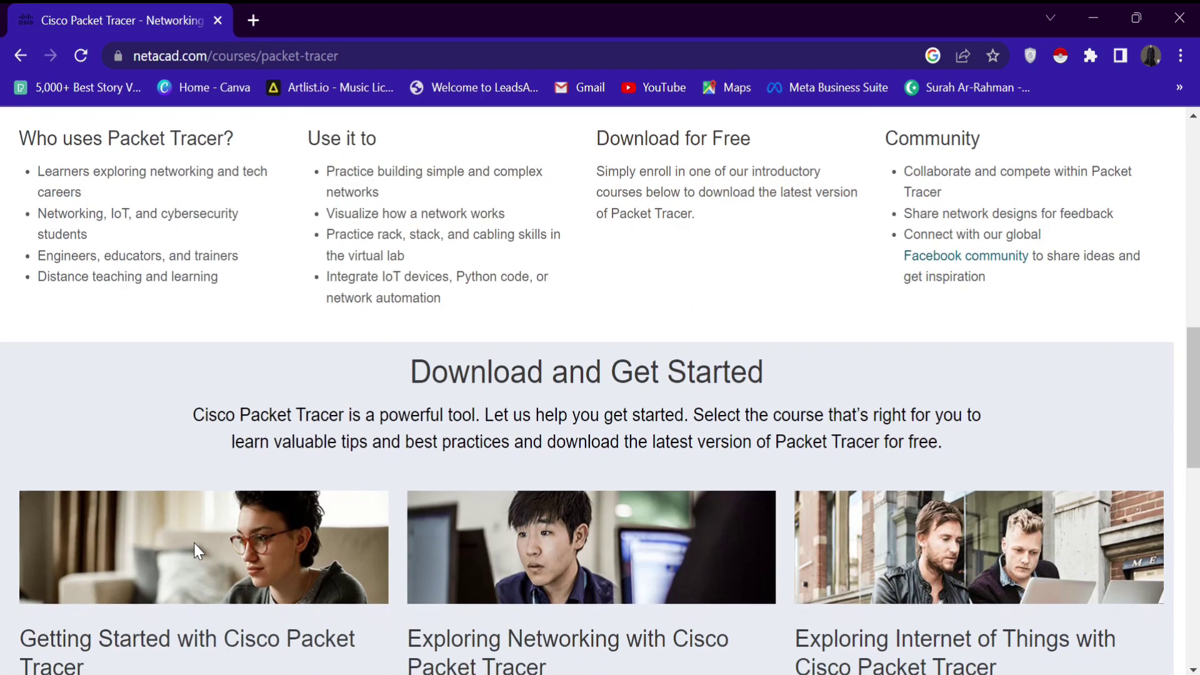
pyautogui.scroll(-2, 193, 544)
pyautogui.scroll(-2, 195, 546)
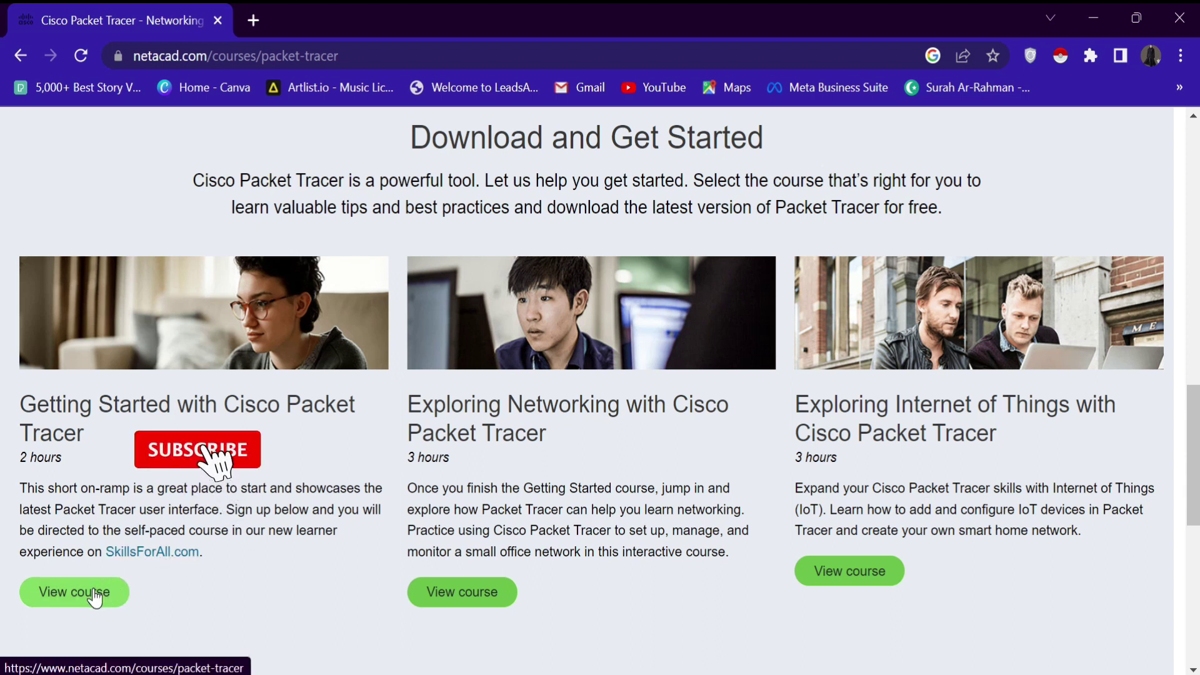
# - Open SkillsForAll.com in a new tab, close the cookie banner, and browse the course offerings
pyautogui.click(141, 553)
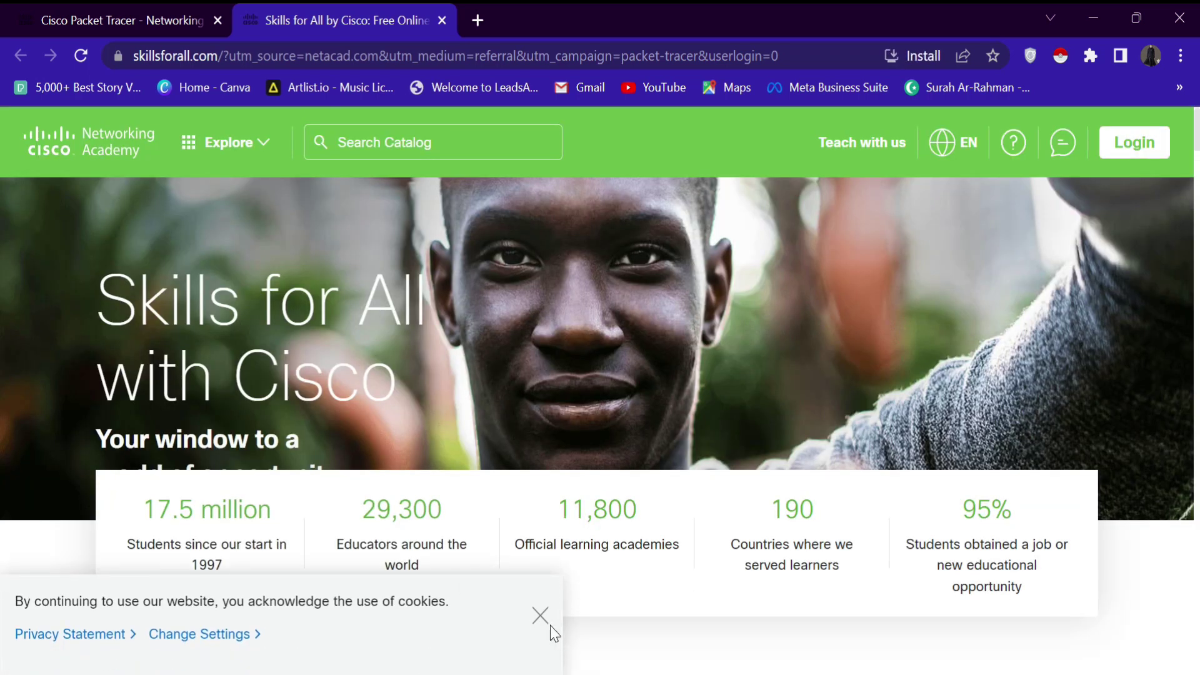
pyautogui.click(538, 612)
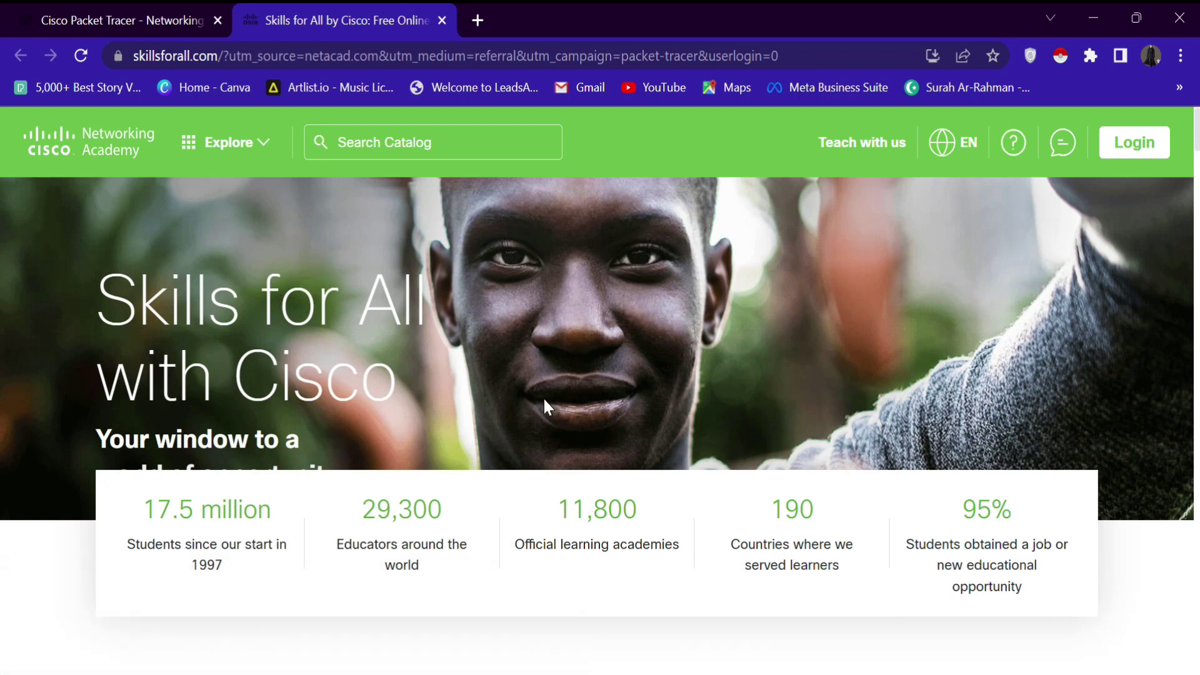
pyautogui.scroll(-8, 543, 396)
pyautogui.scroll(-2, 543, 399)
pyautogui.scroll(-3, 543, 400)
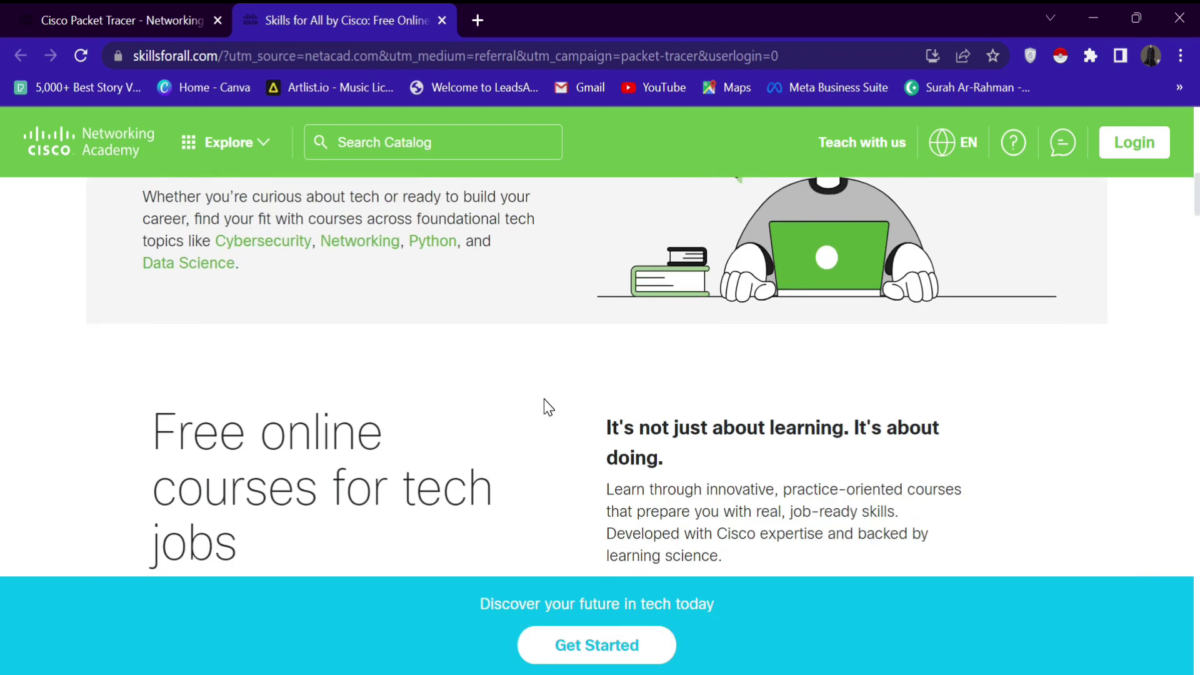
pyautogui.scroll(-6, 543, 400)
pyautogui.scroll(-5, 544, 400)
pyautogui.scroll(-5, 544, 400)
pyautogui.scroll(-6, 544, 399)
pyautogui.scroll(2, 544, 399)
pyautogui.scroll(2, 543, 399)
pyautogui.scroll(2, 544, 399)
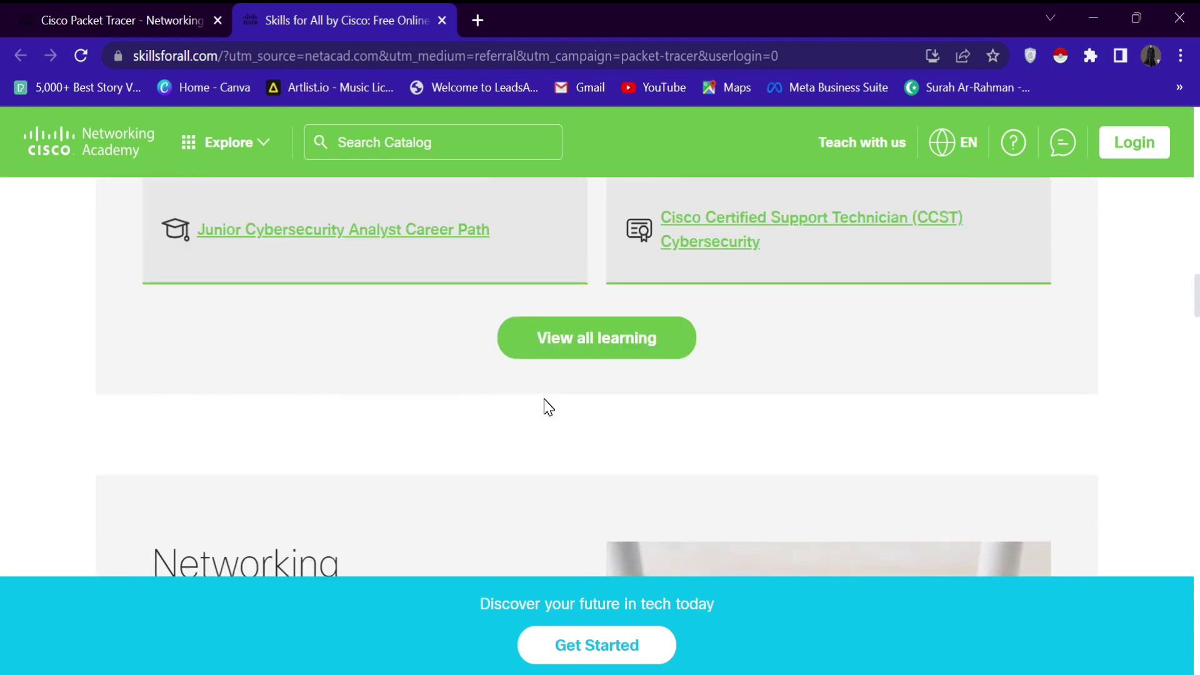
pyautogui.scroll(-5, 543, 400)
pyautogui.scroll(-4, 544, 400)
pyautogui.scroll(-6, 544, 400)
pyautogui.scroll(-2, 544, 399)
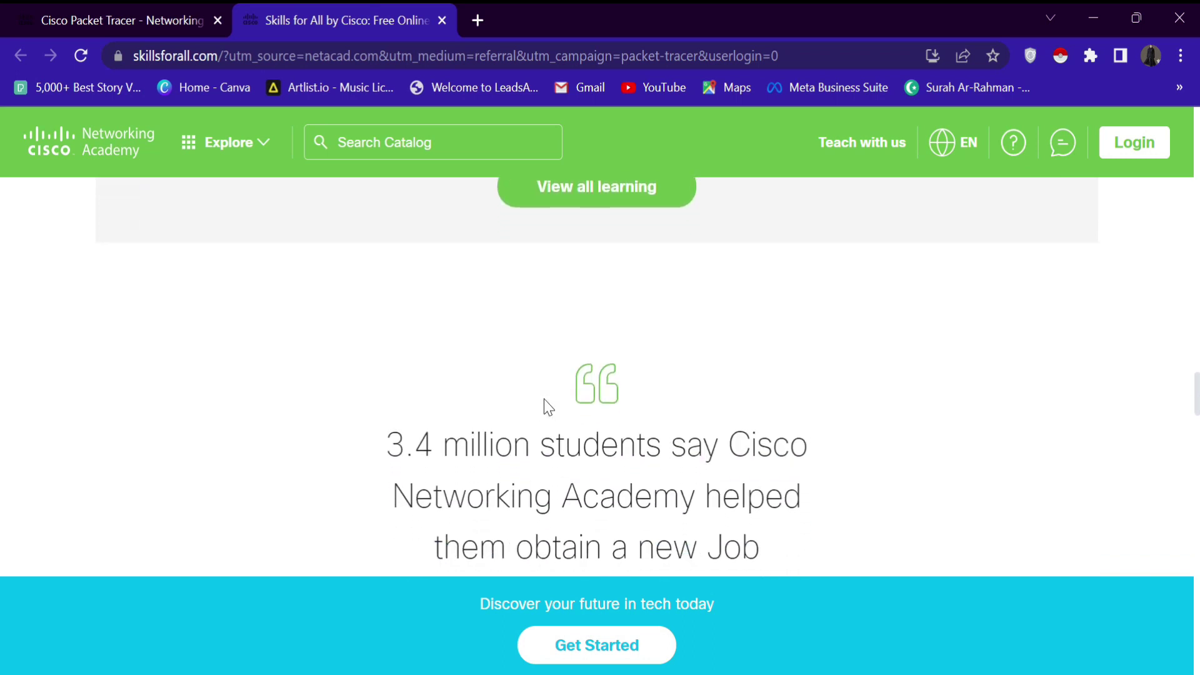
pyautogui.scroll(-1, 543, 400)
pyautogui.scroll(-5, 543, 400)
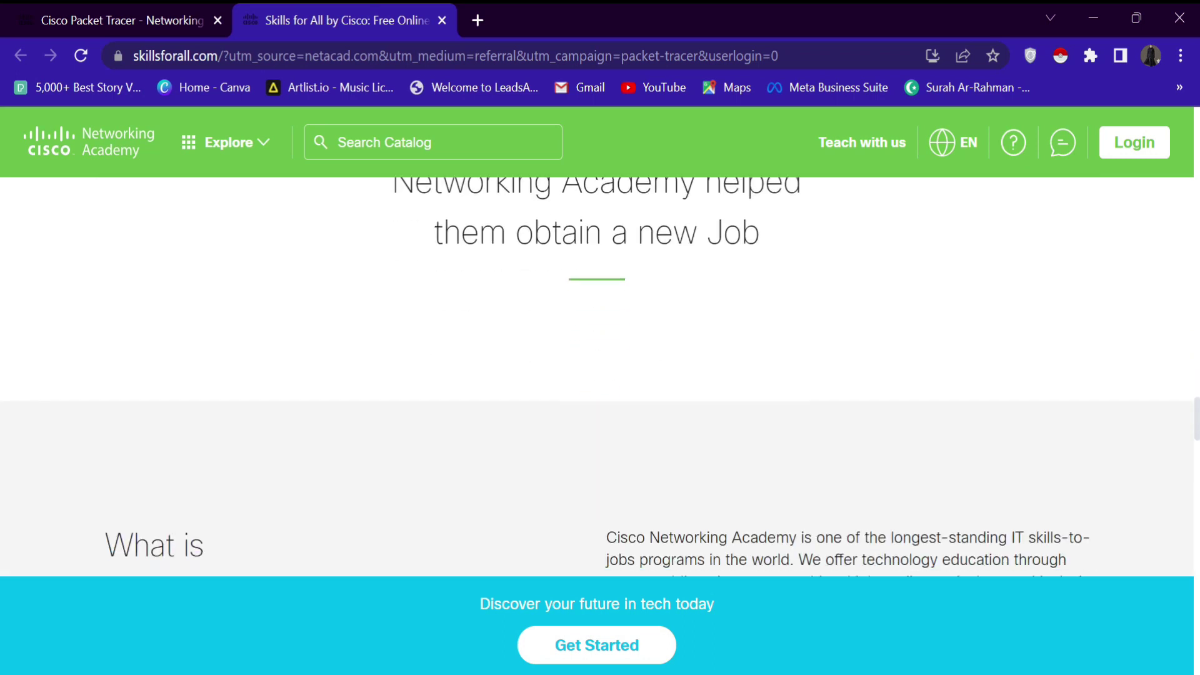
# - Get started on Skills for All by signing in with a Google account
pyautogui.click(623, 643)
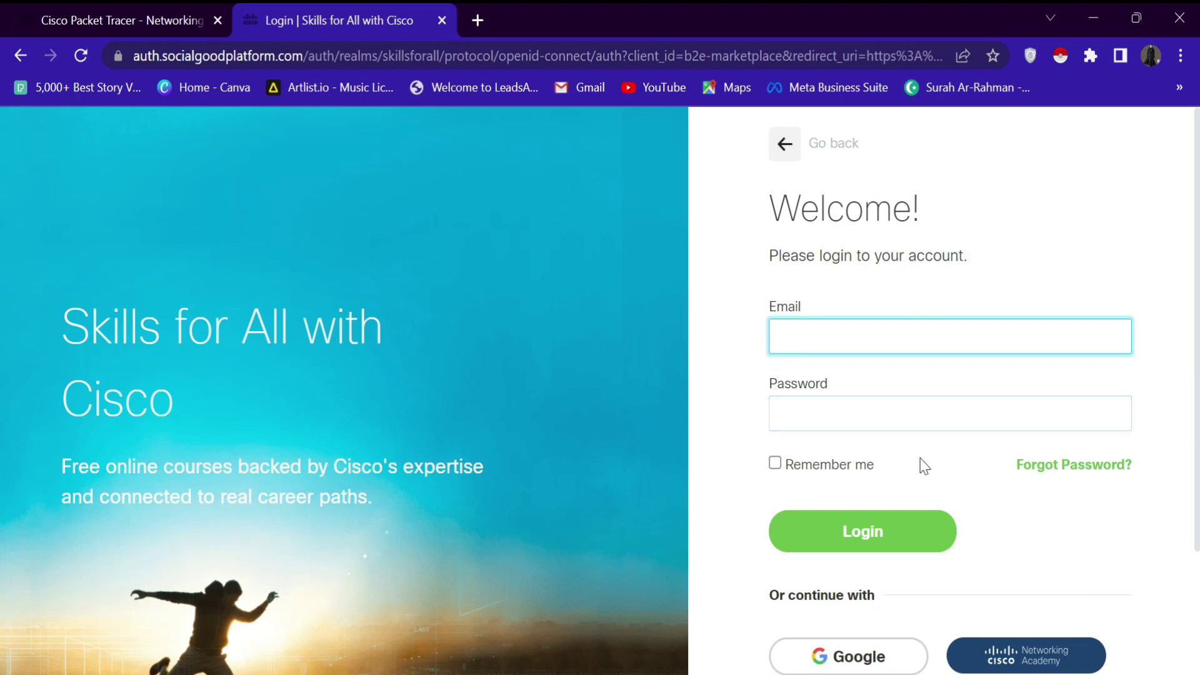
pyautogui.scroll(-2, 921, 463)
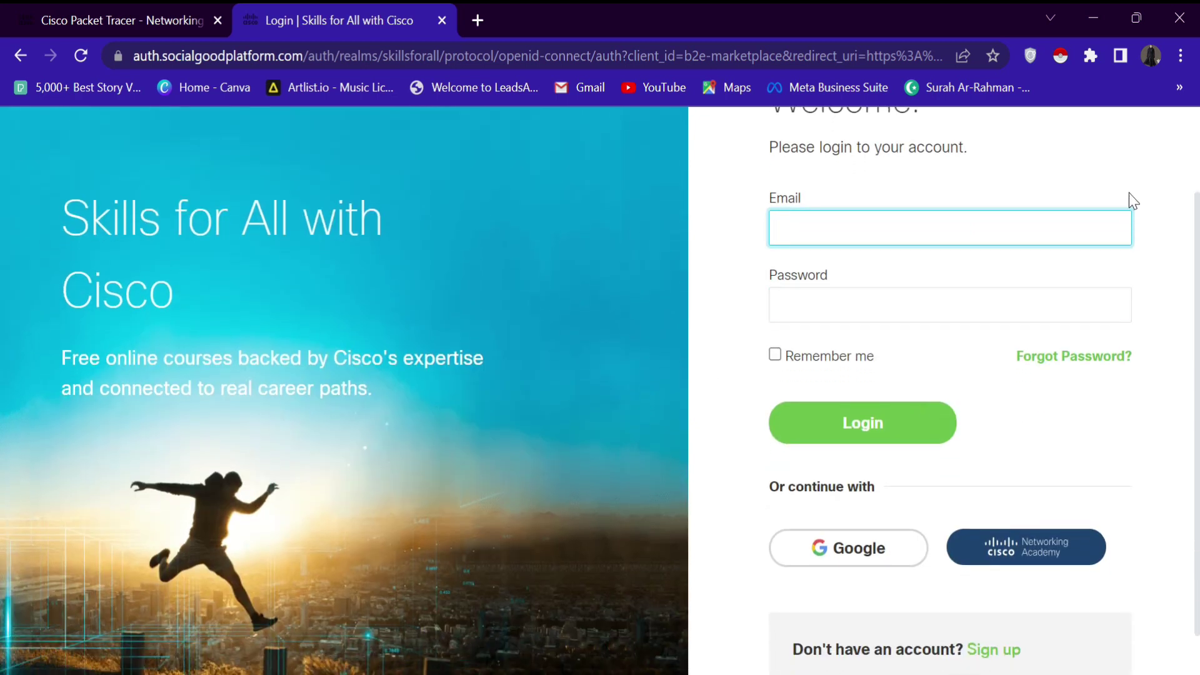
pyautogui.scroll(-1, 983, 352)
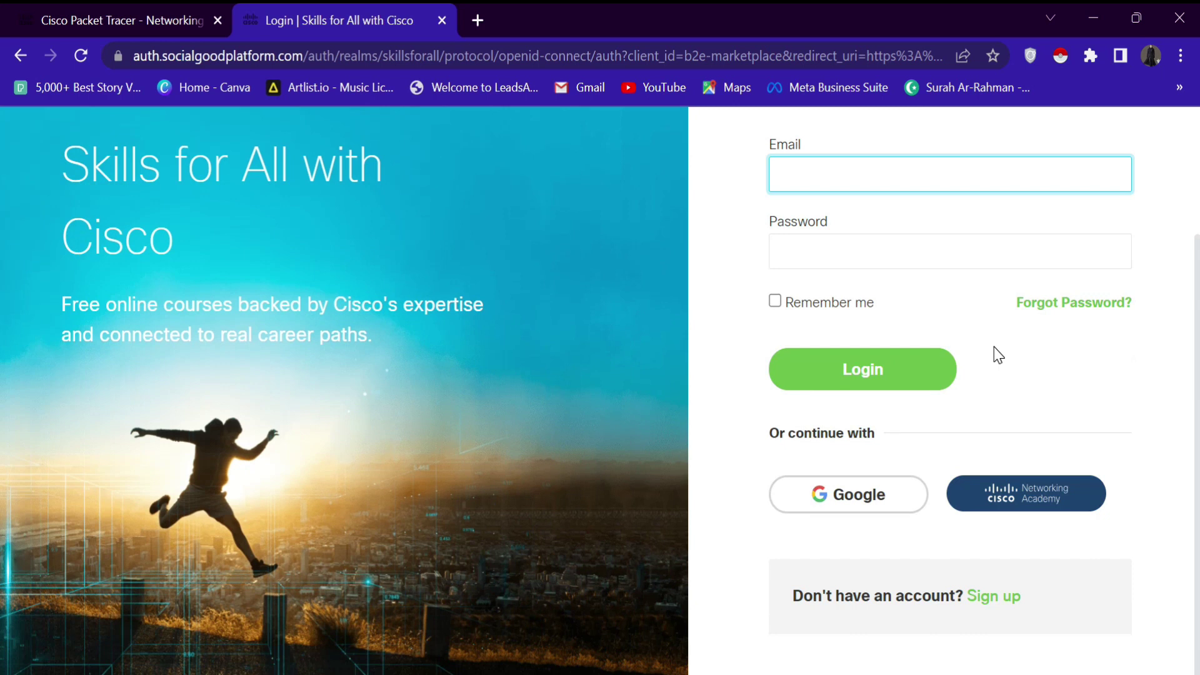
pyautogui.click(842, 499)
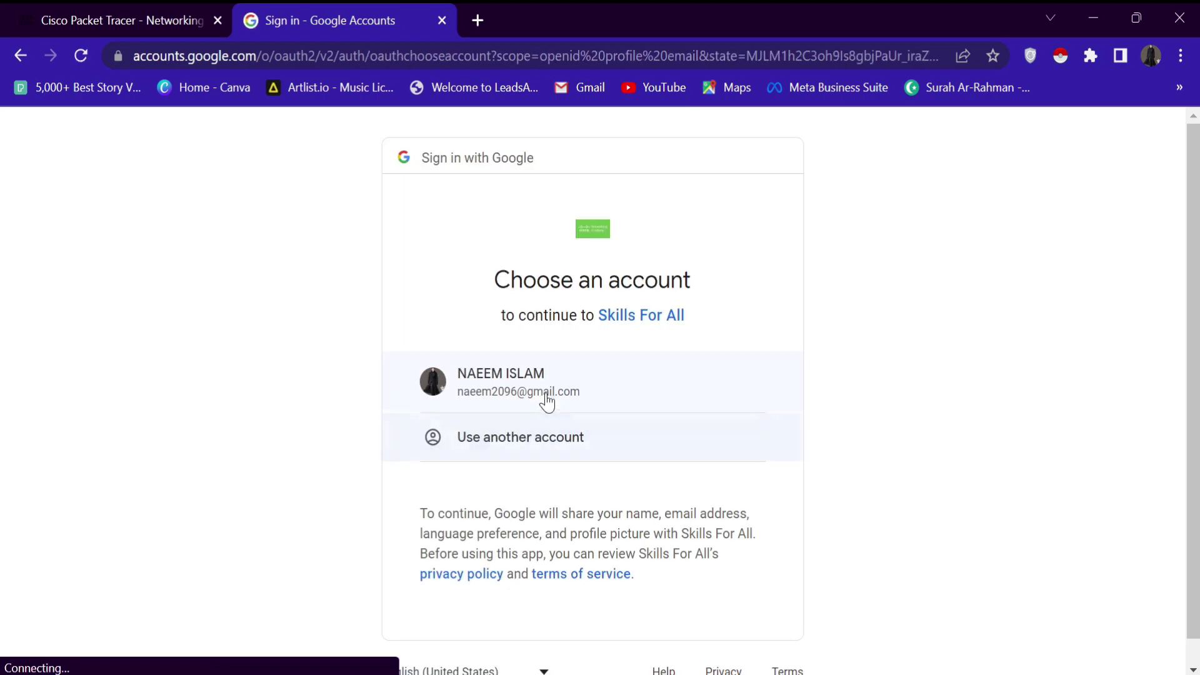
pyautogui.click(520, 383)
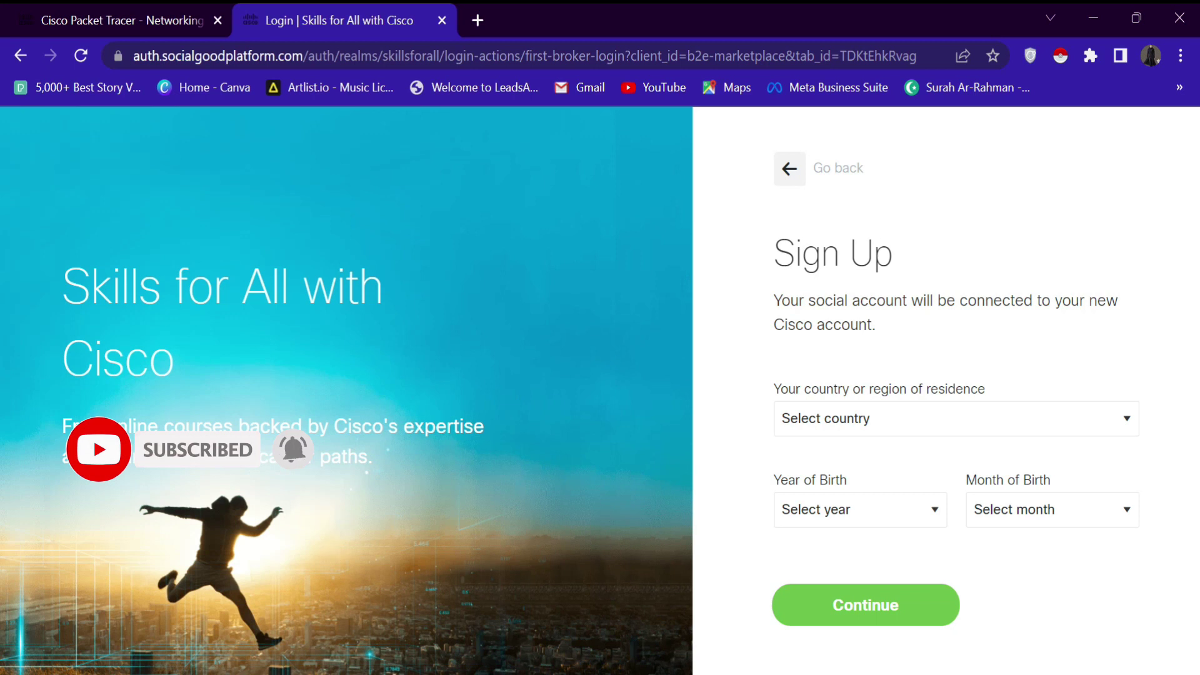
# - Set residence to Bangladesh and birth date to January 1996, then submit
pyautogui.click(900, 415)
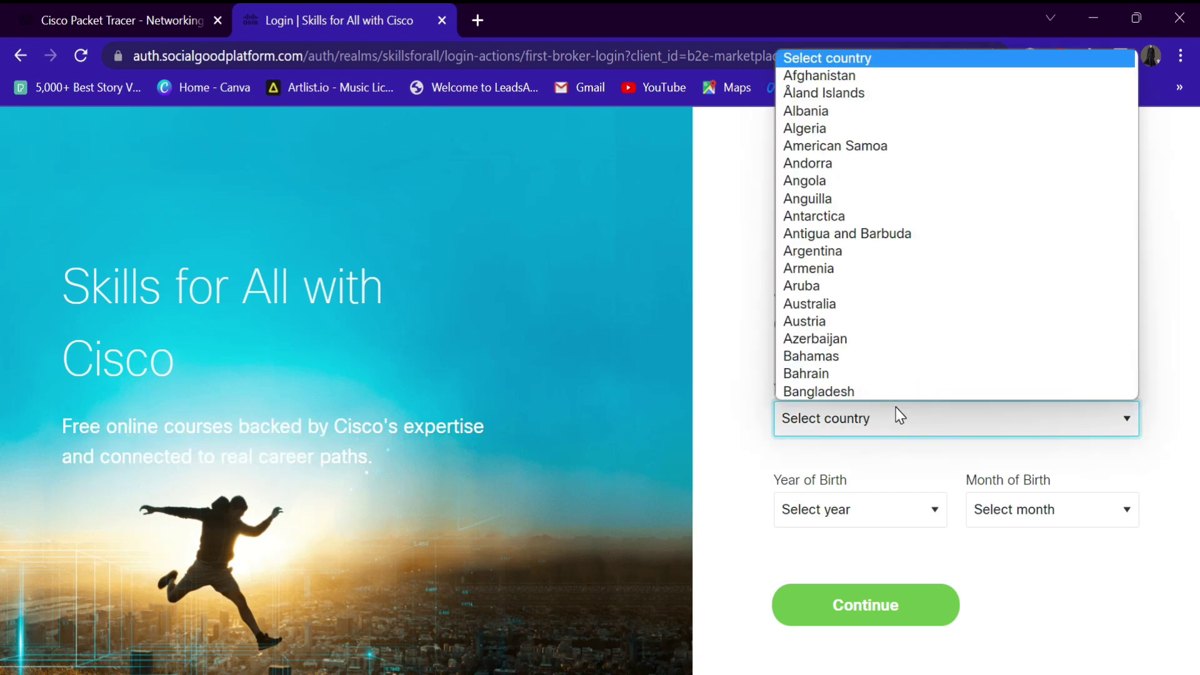
pyautogui.scroll(-3, 903, 226)
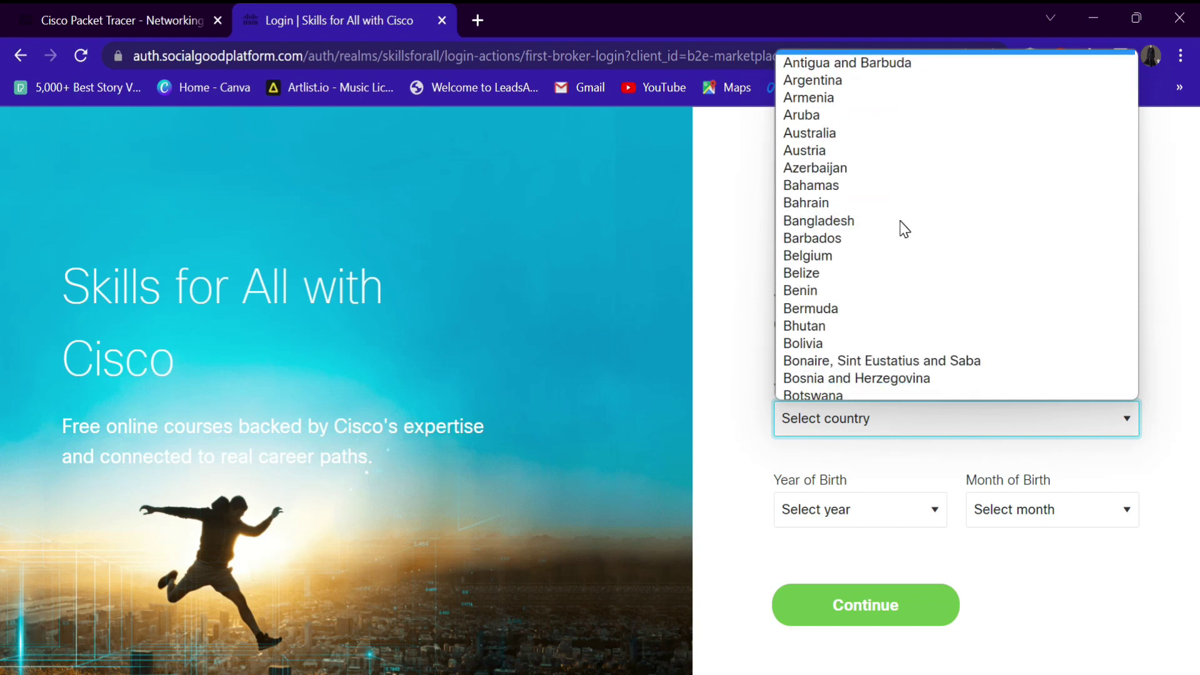
pyautogui.click(855, 222)
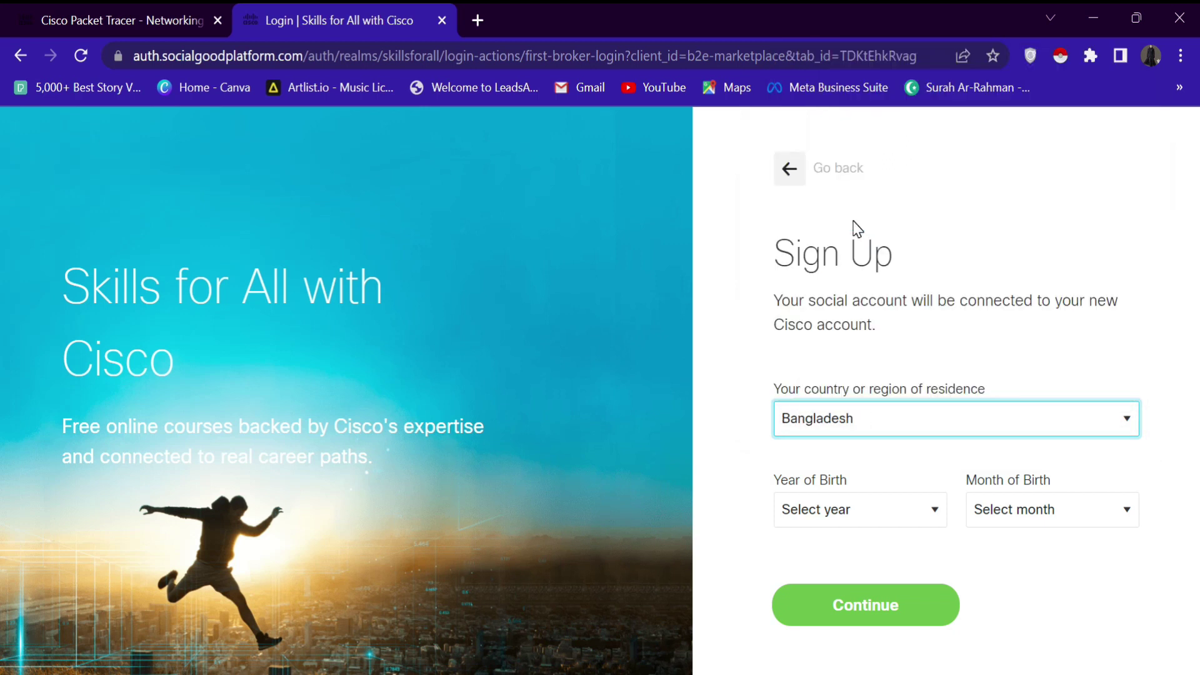
pyautogui.click(878, 510)
pyautogui.scroll(-4, 840, 350)
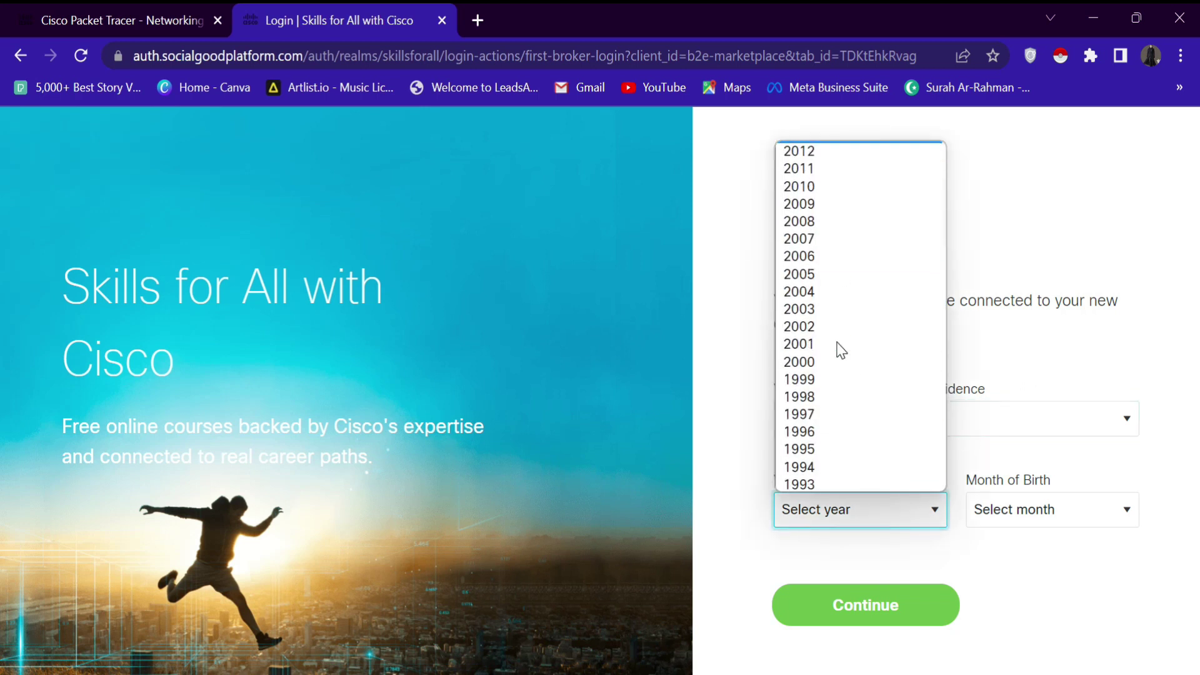
pyautogui.click(810, 440)
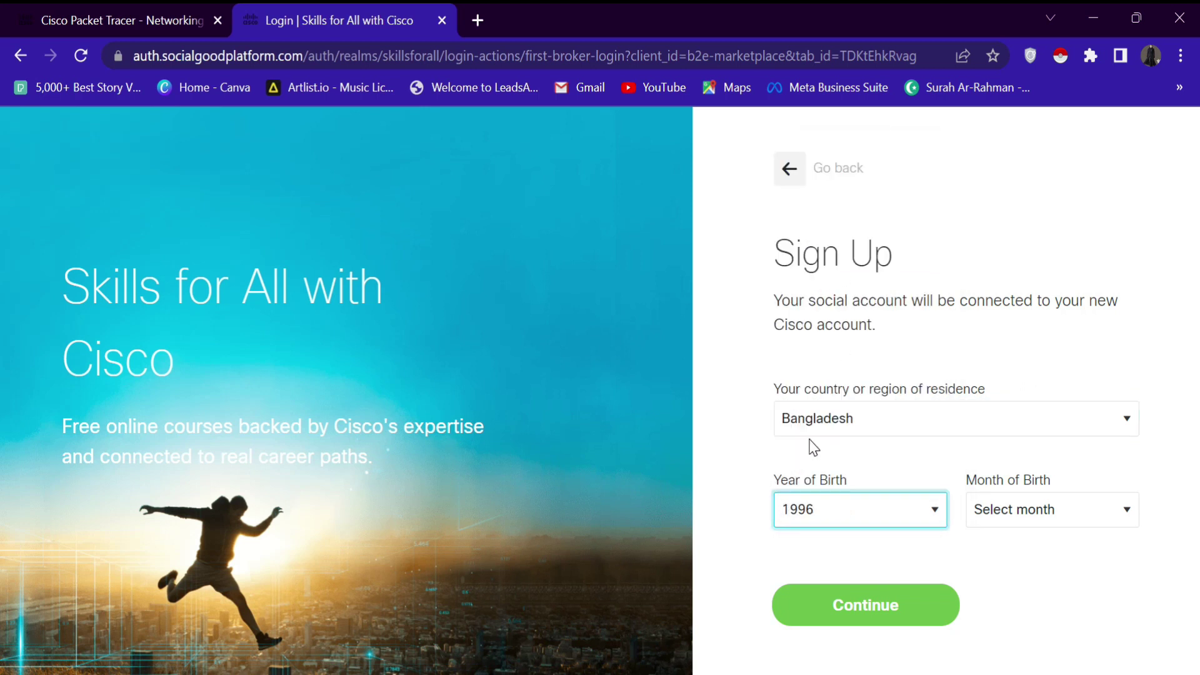
pyautogui.click(1047, 511)
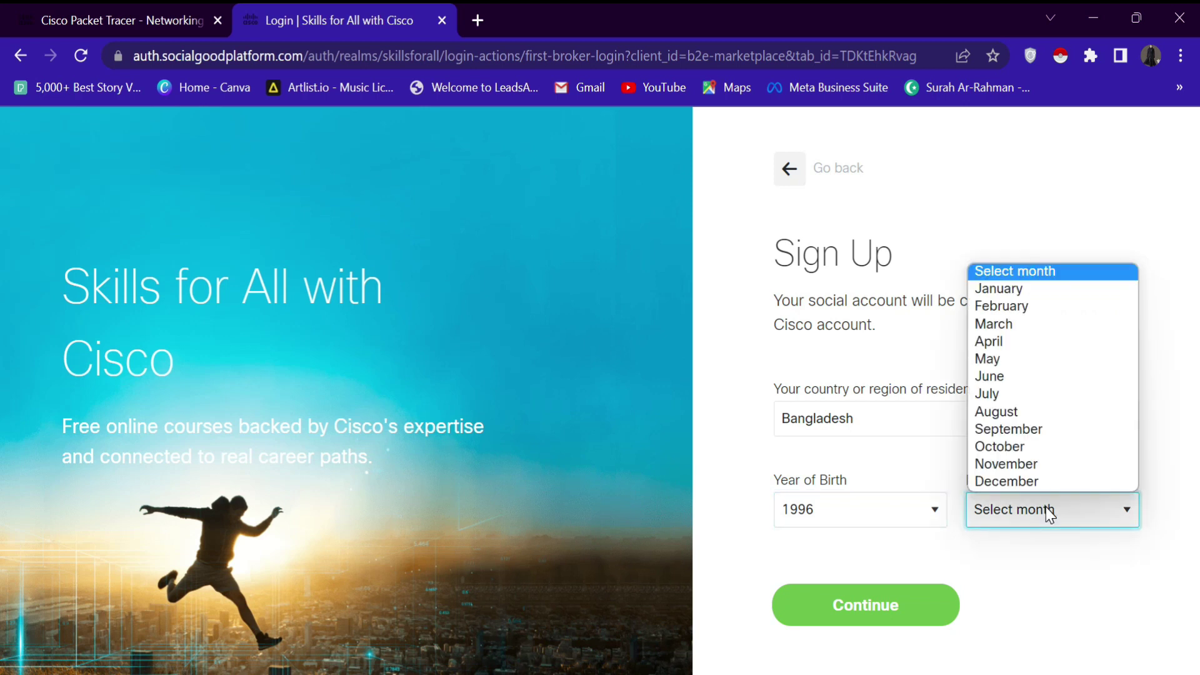
pyautogui.click(1020, 291)
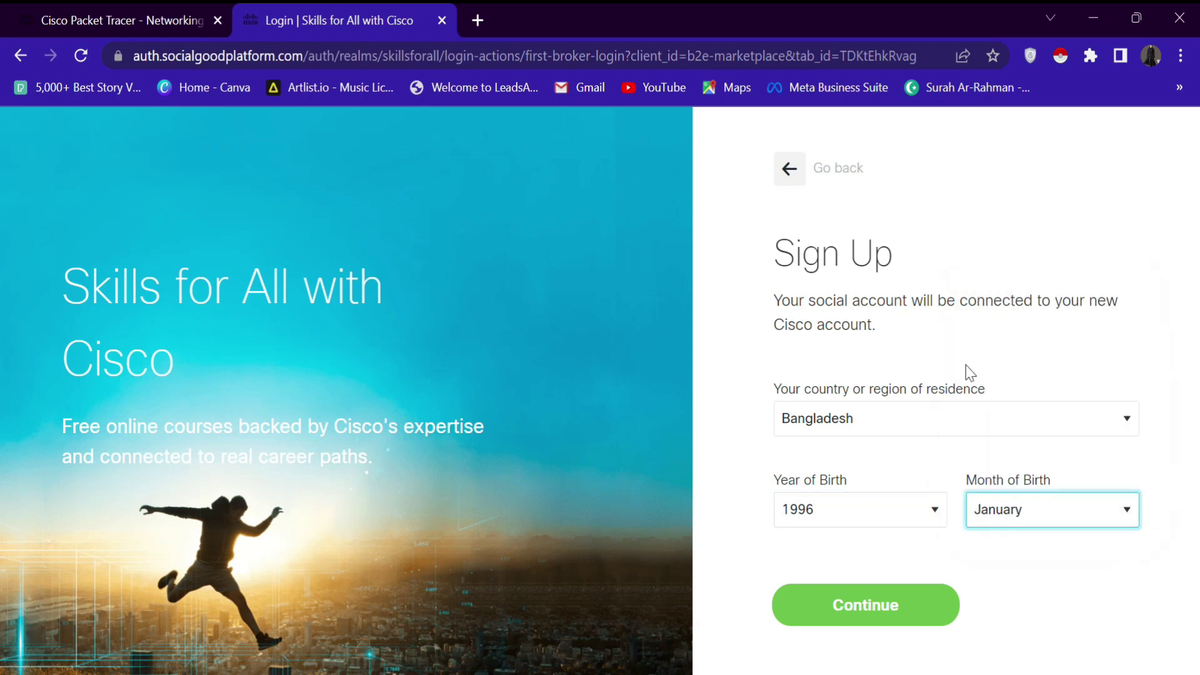
pyautogui.click(858, 616)
pyautogui.click(858, 616)
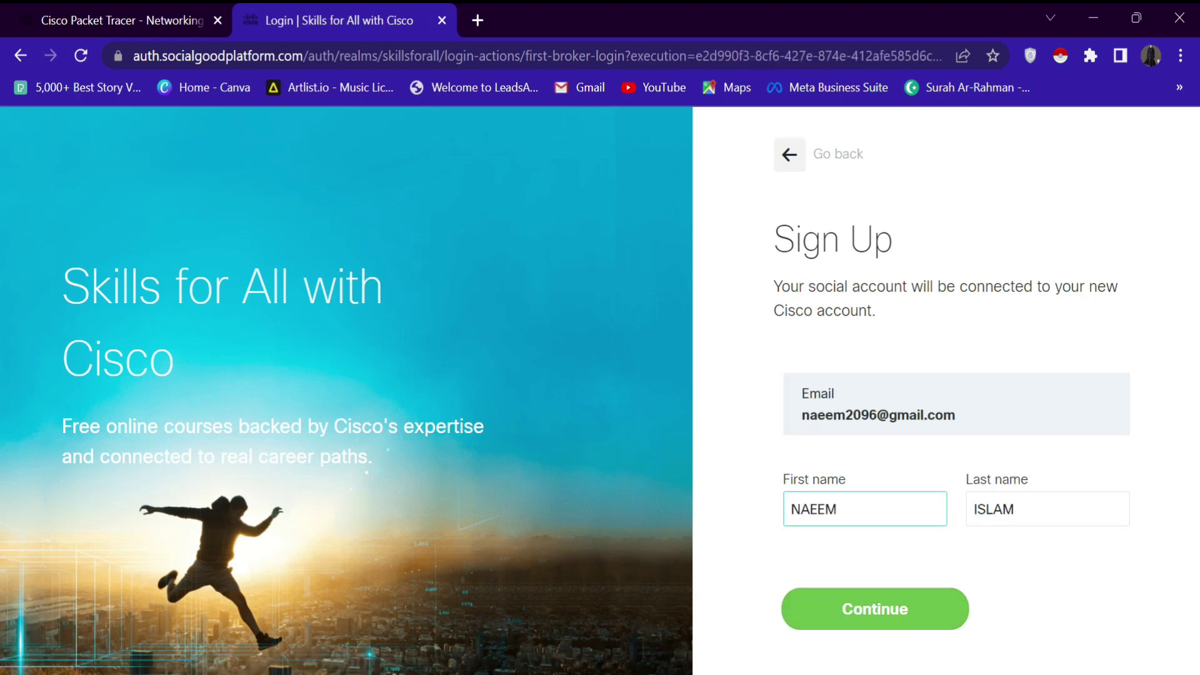
# - Submit the first and last name form and read through the Terms & Conditions
pyautogui.click(866, 617)
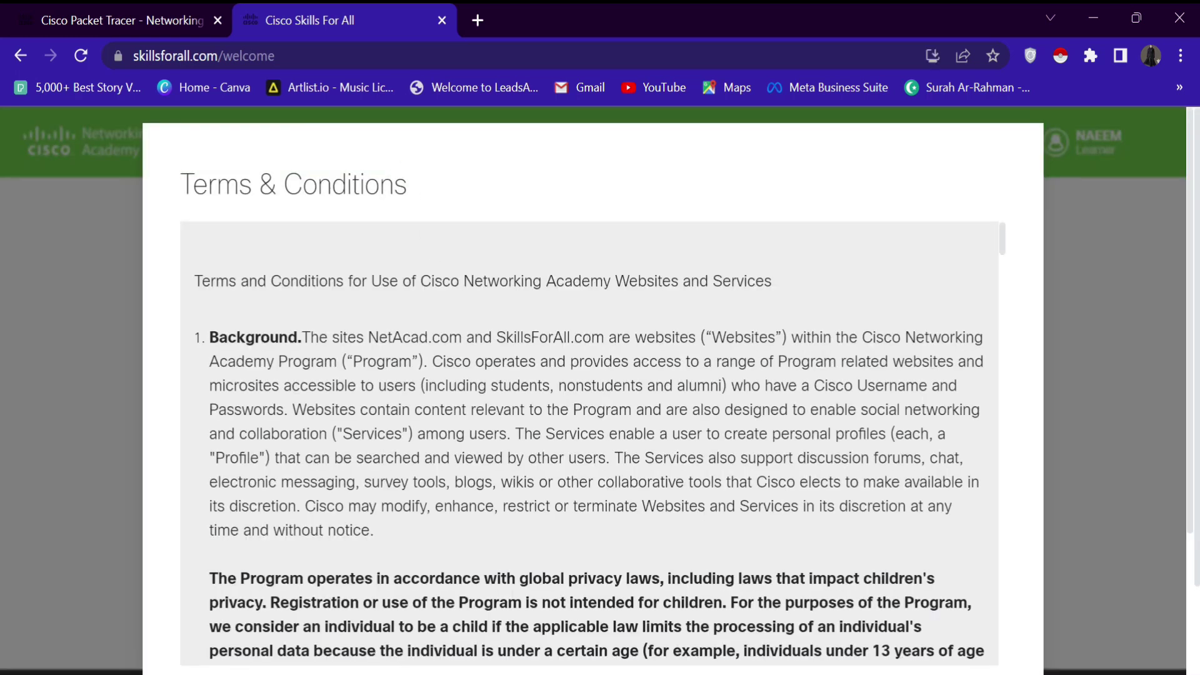
pyautogui.scroll(-5, 589, 437)
pyautogui.scroll(-5, 590, 438)
pyautogui.scroll(-5, 589, 437)
pyautogui.scroll(-5, 589, 437)
pyautogui.scroll(-5, 532, 428)
pyautogui.scroll(-5, 532, 428)
pyautogui.scroll(-5, 532, 427)
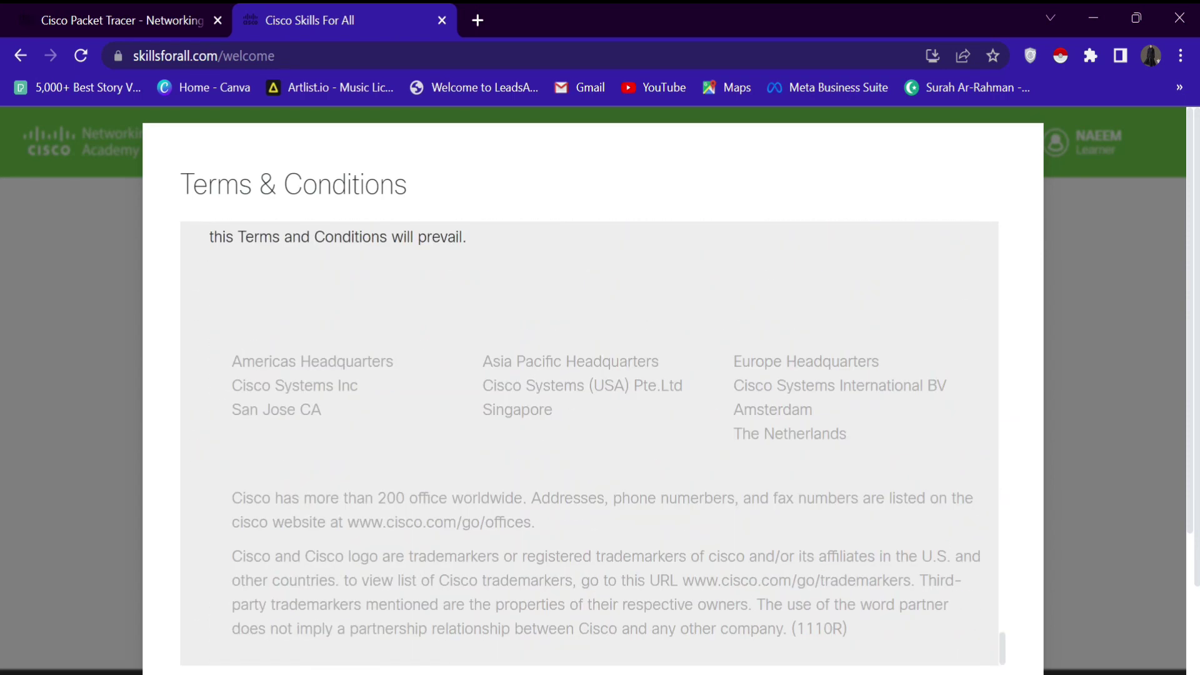
pyautogui.scroll(-3, 531, 427)
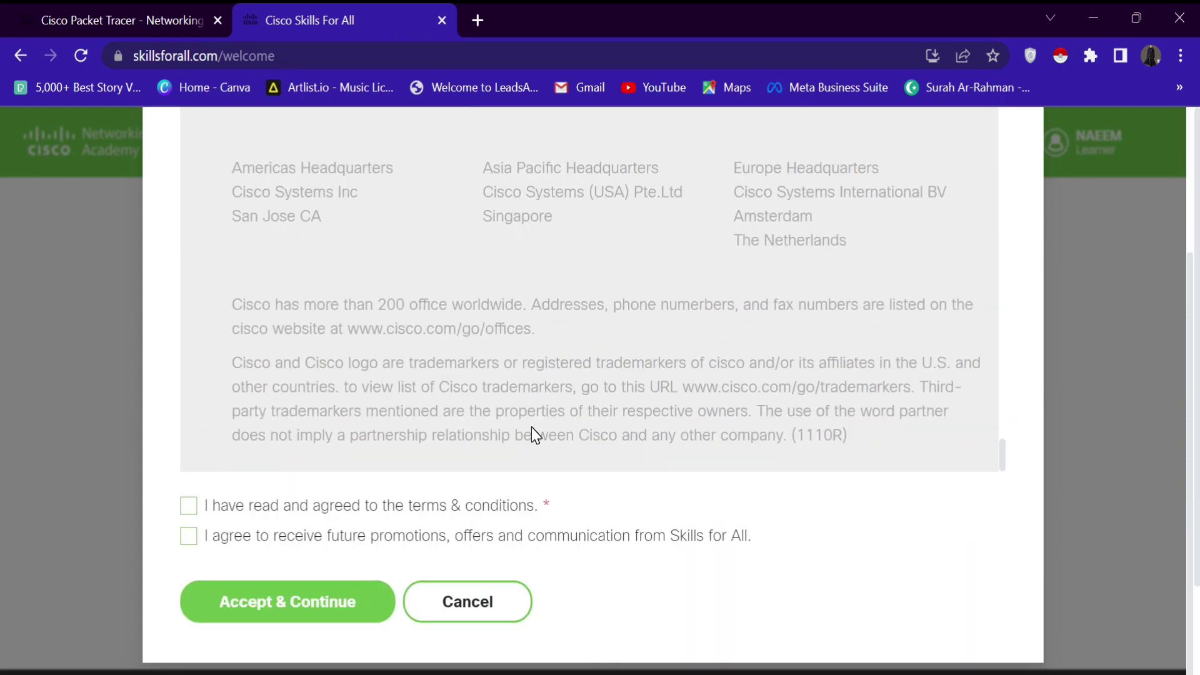
# - Tick the terms agreement and promotions opt-in, then Accept & Continue to the dashboard
pyautogui.click(253, 517)
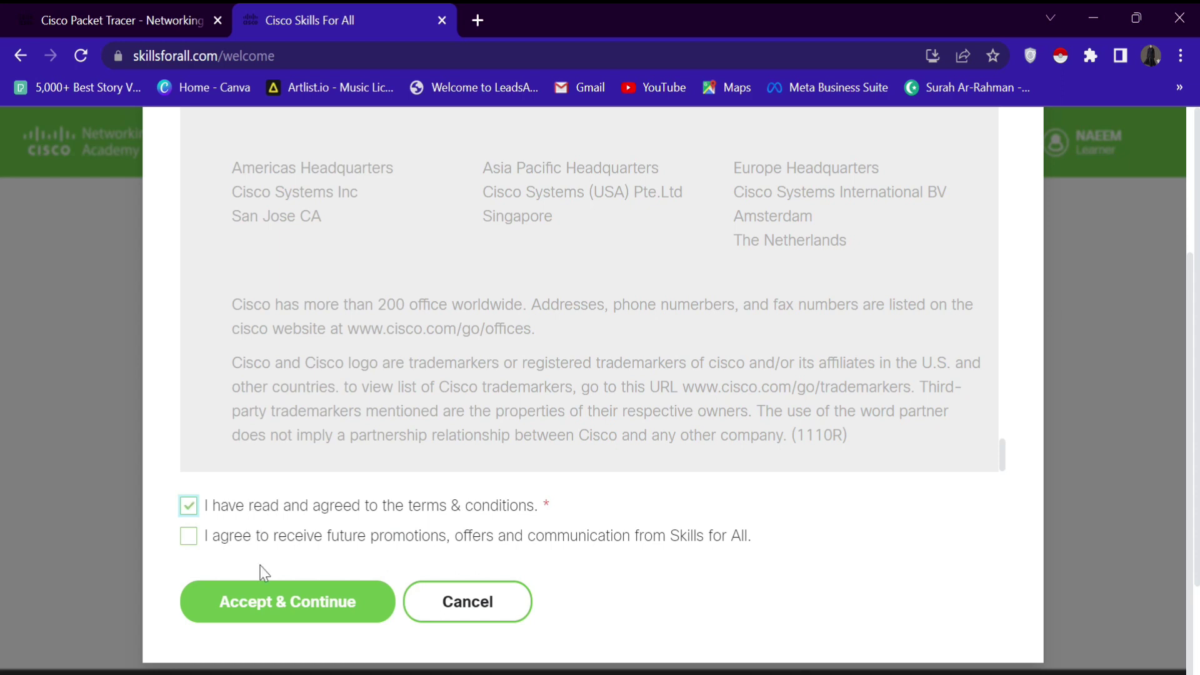
pyautogui.click(222, 544)
pyautogui.click(273, 605)
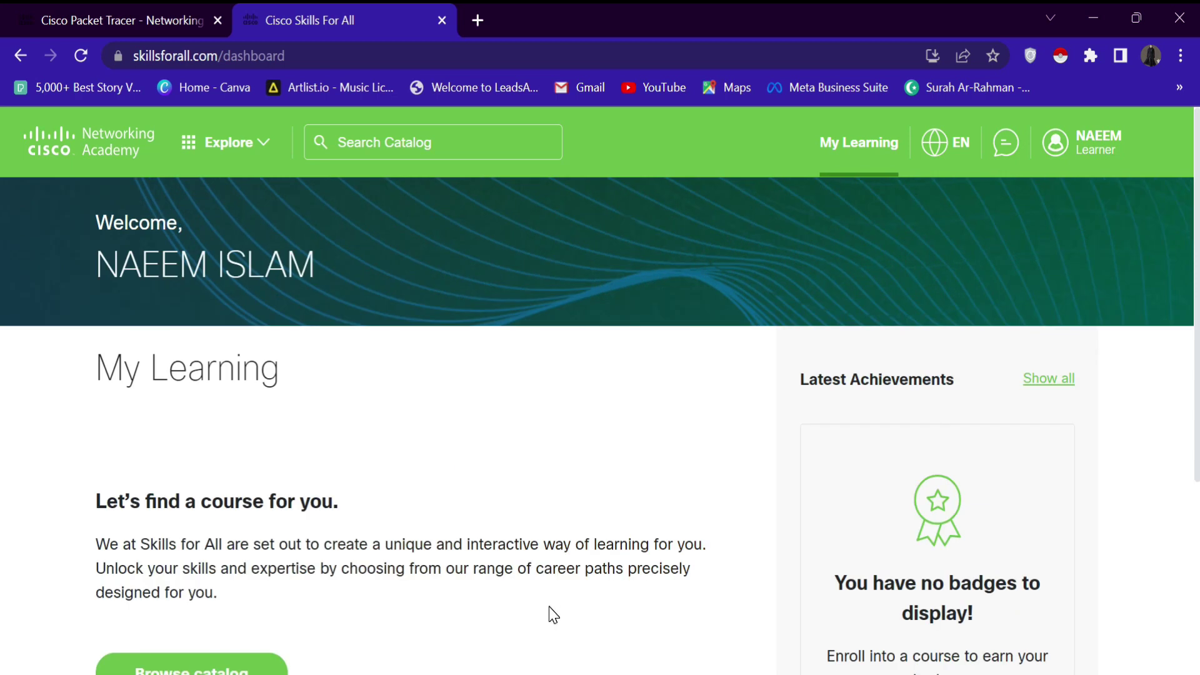
# - Open Getting Started with Cisco Packet Tracer via Explore > Practice courses
pyautogui.scroll(-3, 641, 447)
pyautogui.scroll(-2, 640, 448)
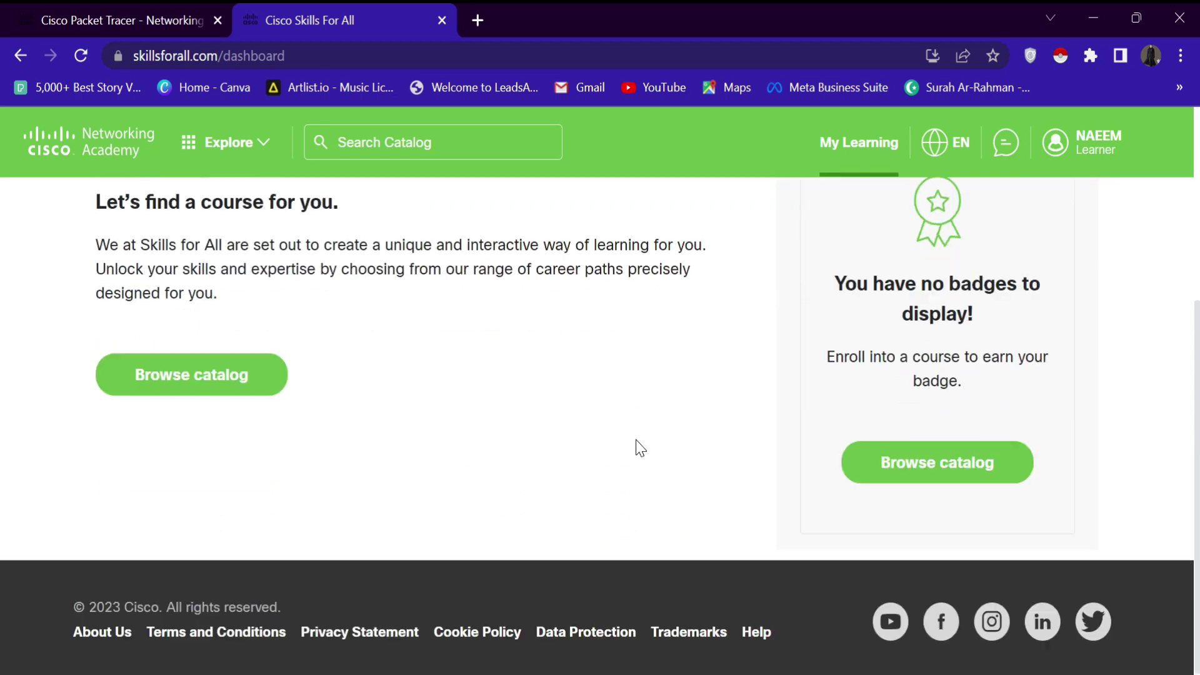
pyautogui.scroll(5, 641, 447)
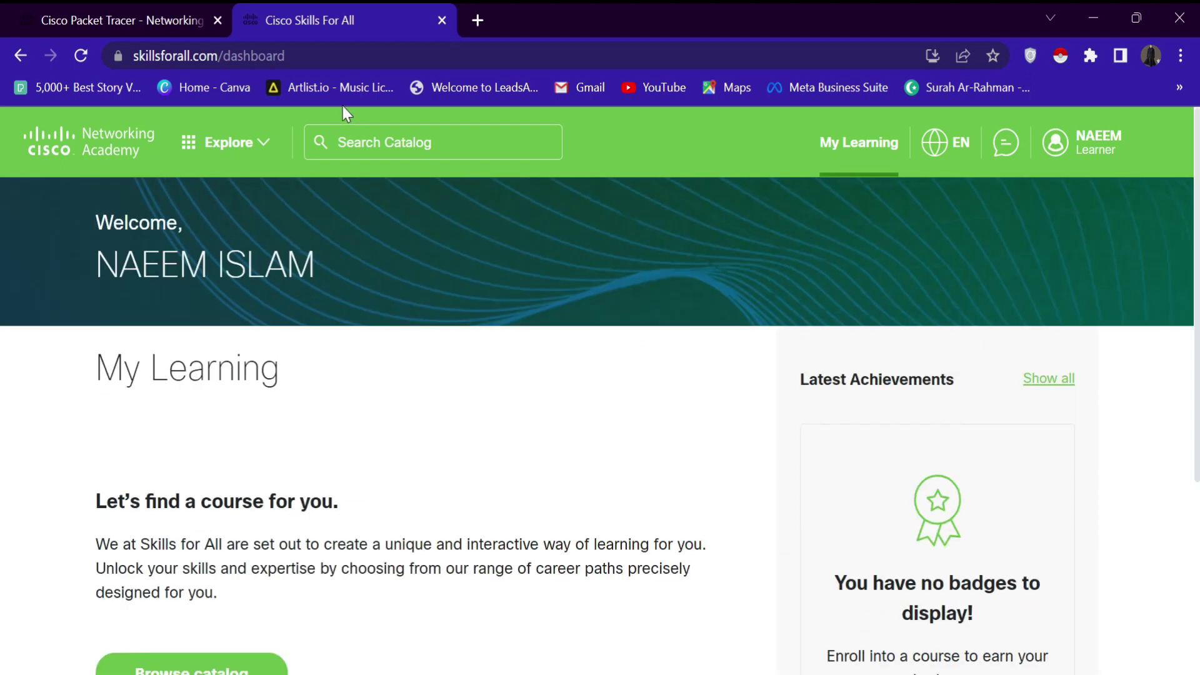
pyautogui.click(218, 141)
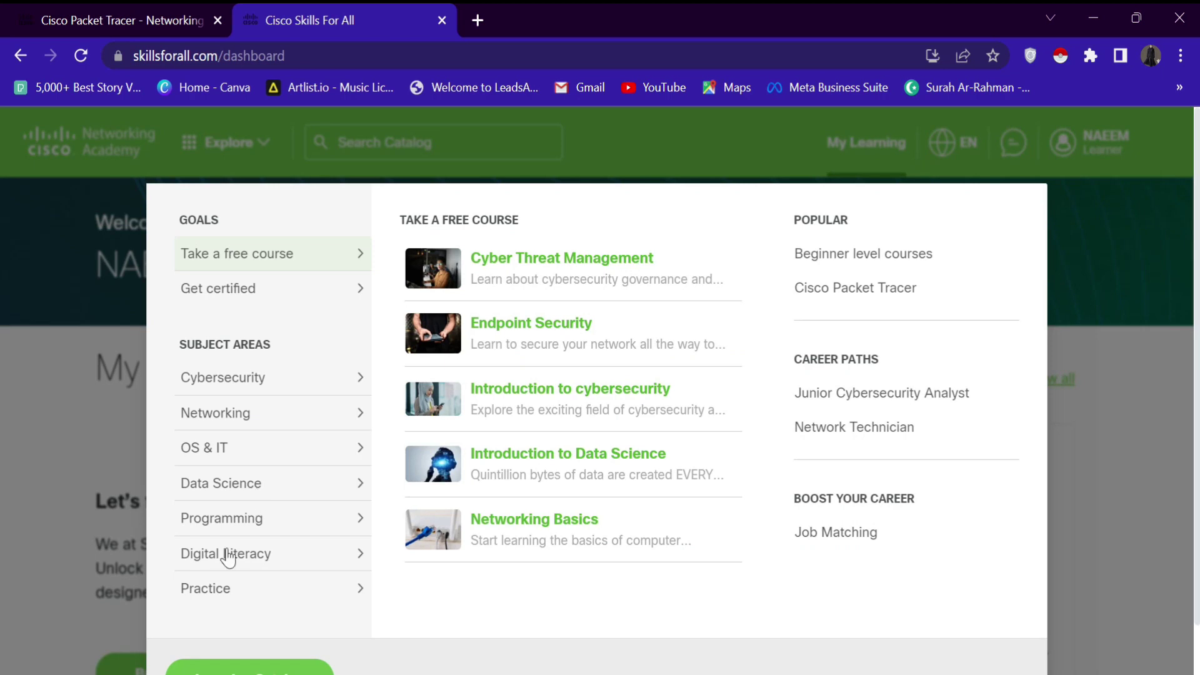
pyautogui.click(217, 593)
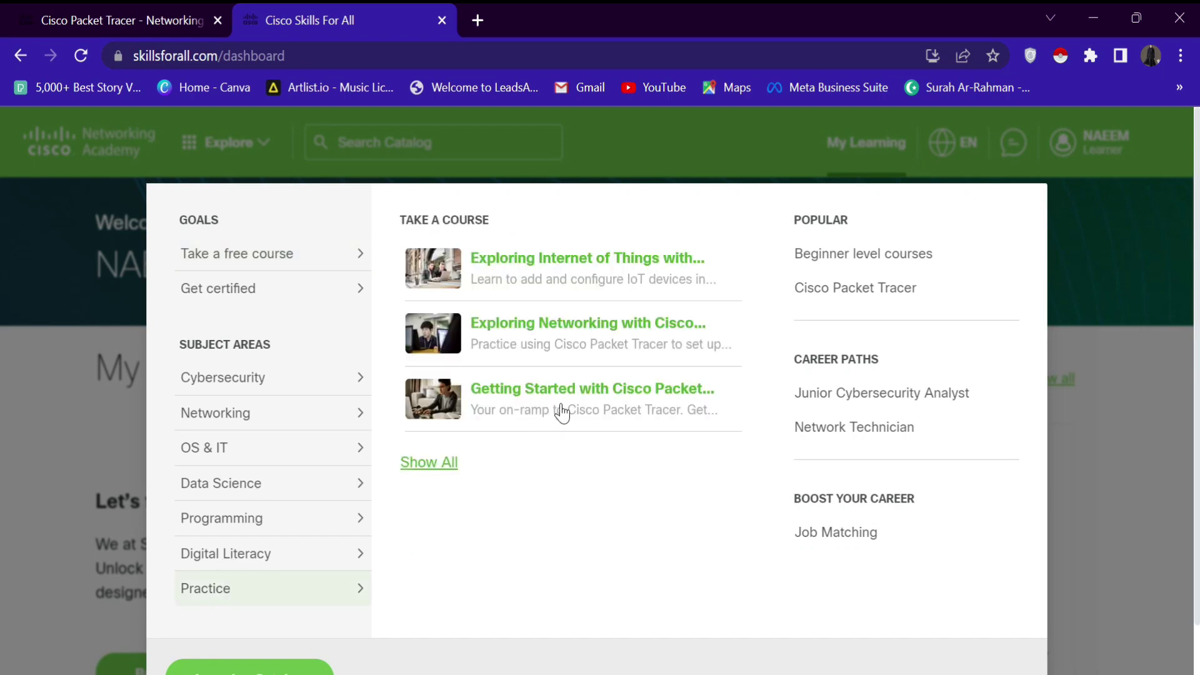
pyautogui.click(625, 389)
# - Launch the course and scroll past 1.0.1 and 1.0.2 to 1.0.3 Download Cisco Packet Tracer
pyautogui.click(360, 464)
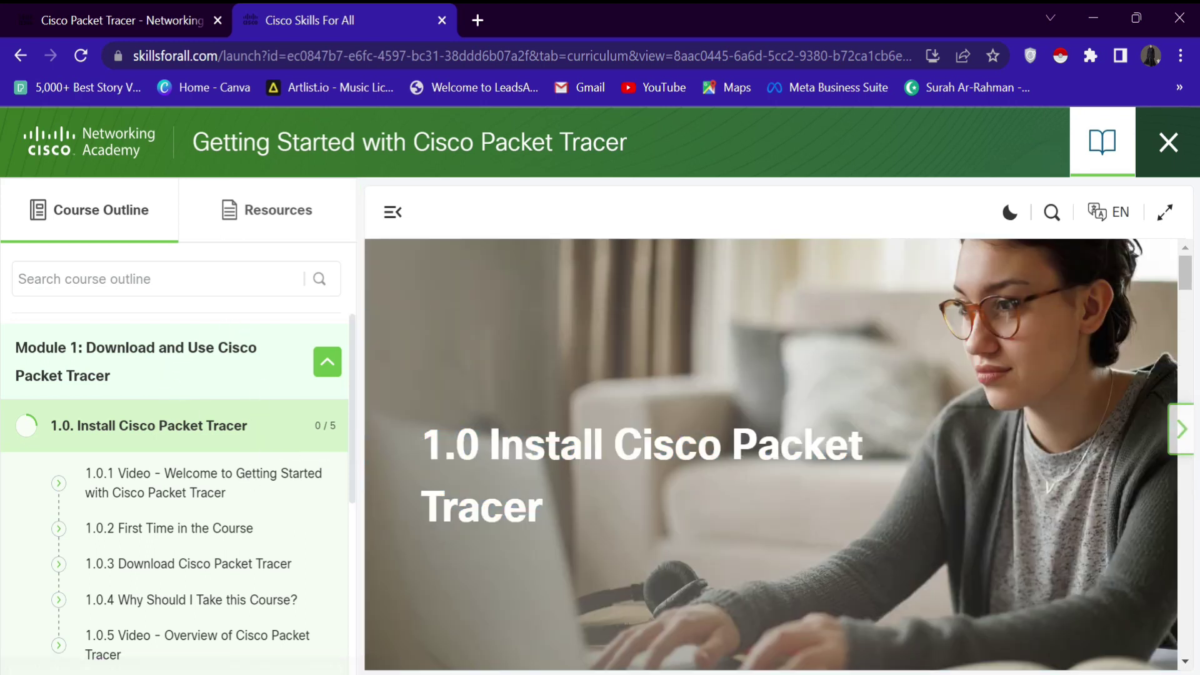
pyautogui.scroll(-5, 556, 433)
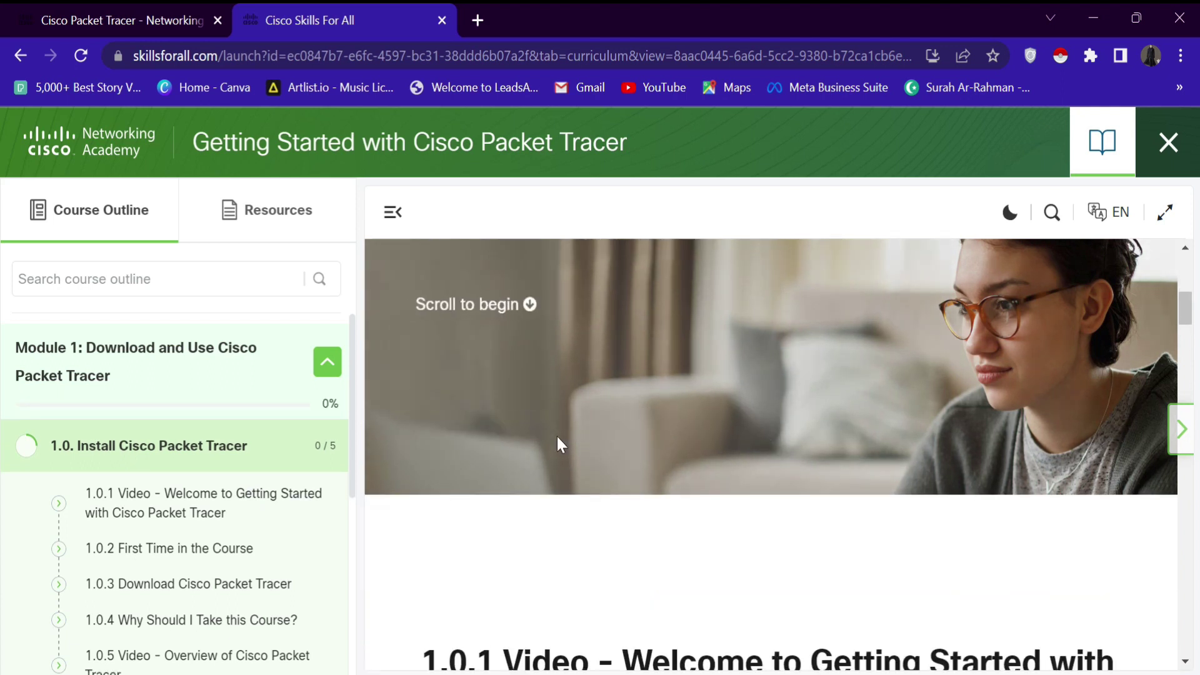
pyautogui.scroll(-2, 561, 444)
pyautogui.scroll(-4, 561, 444)
pyautogui.scroll(-2, 559, 445)
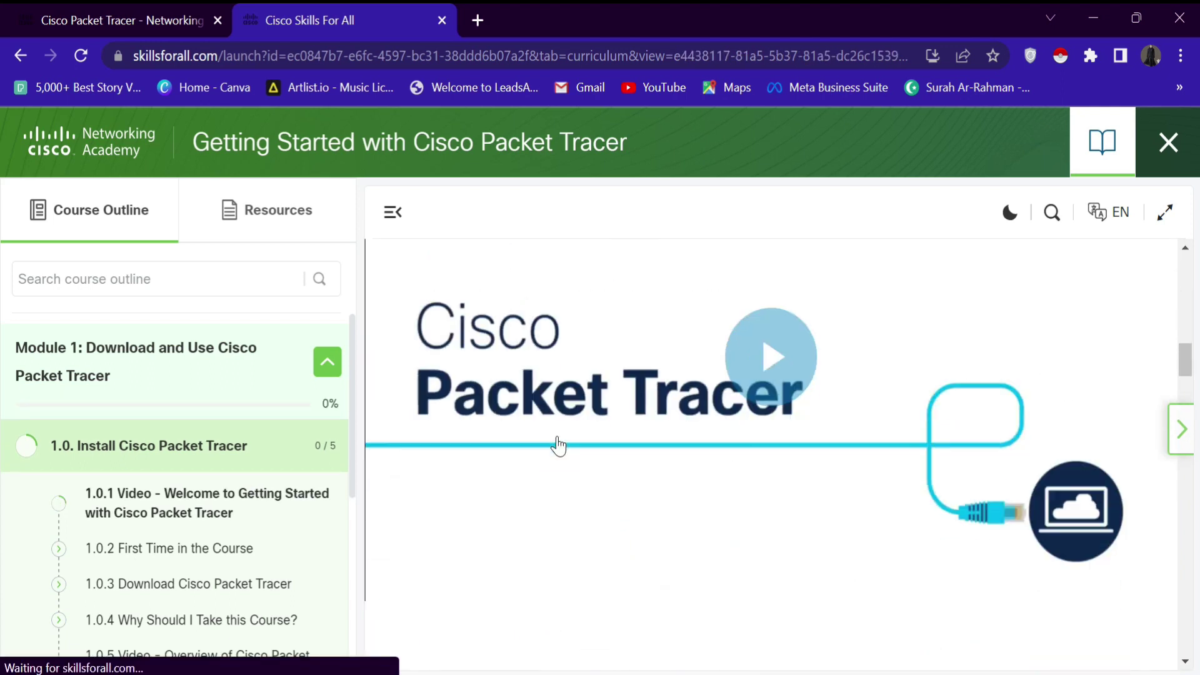
pyautogui.scroll(-2, 558, 446)
pyautogui.scroll(-3, 558, 444)
pyautogui.scroll(-2, 558, 445)
pyautogui.scroll(-5, 558, 445)
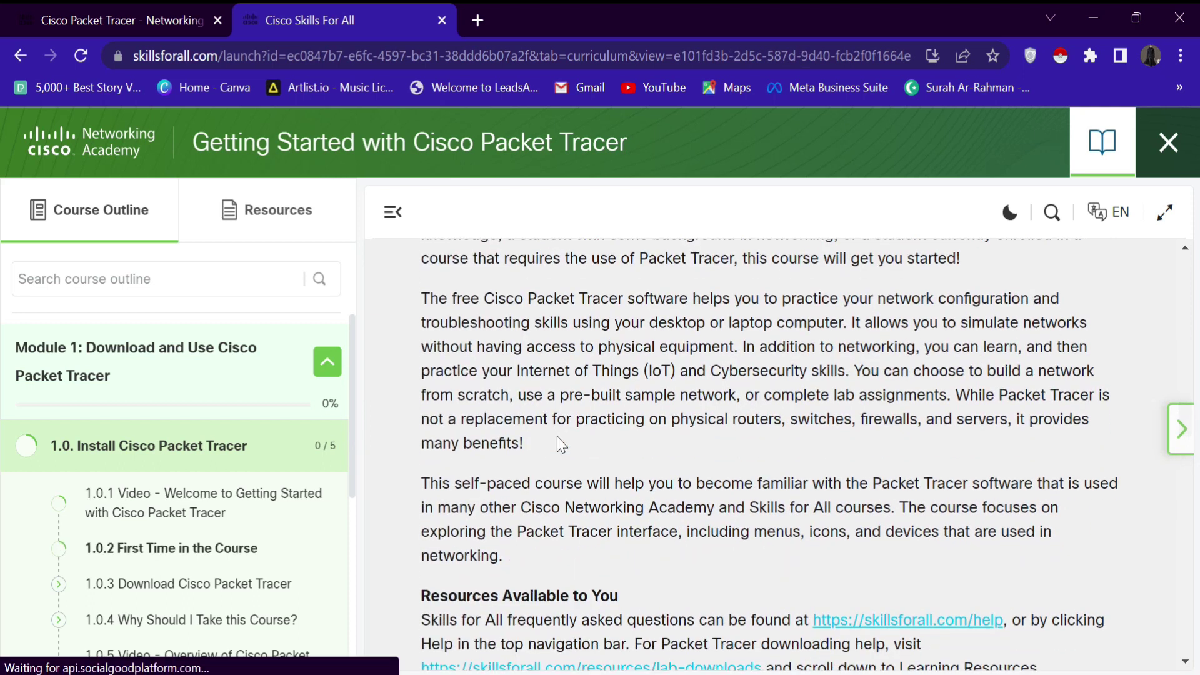
pyautogui.scroll(-3, 558, 445)
pyautogui.scroll(-2, 557, 436)
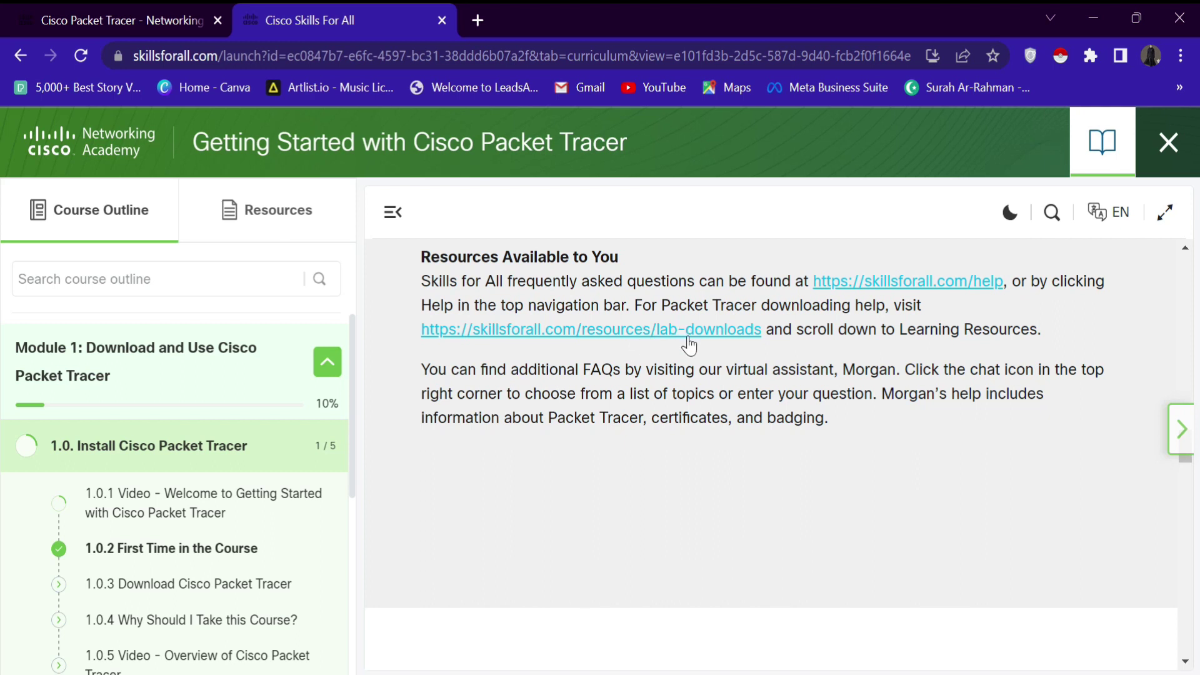
pyautogui.scroll(-3, 691, 342)
pyautogui.scroll(-3, 647, 407)
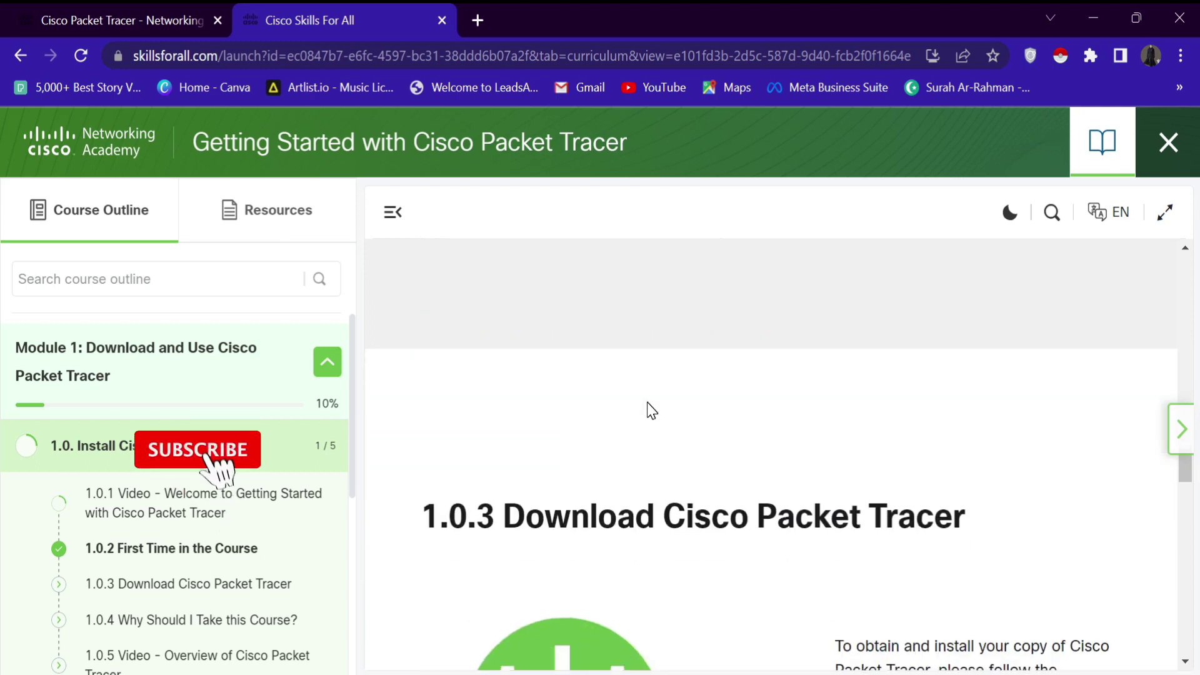
pyautogui.scroll(-1, 647, 408)
pyautogui.scroll(-1, 650, 409)
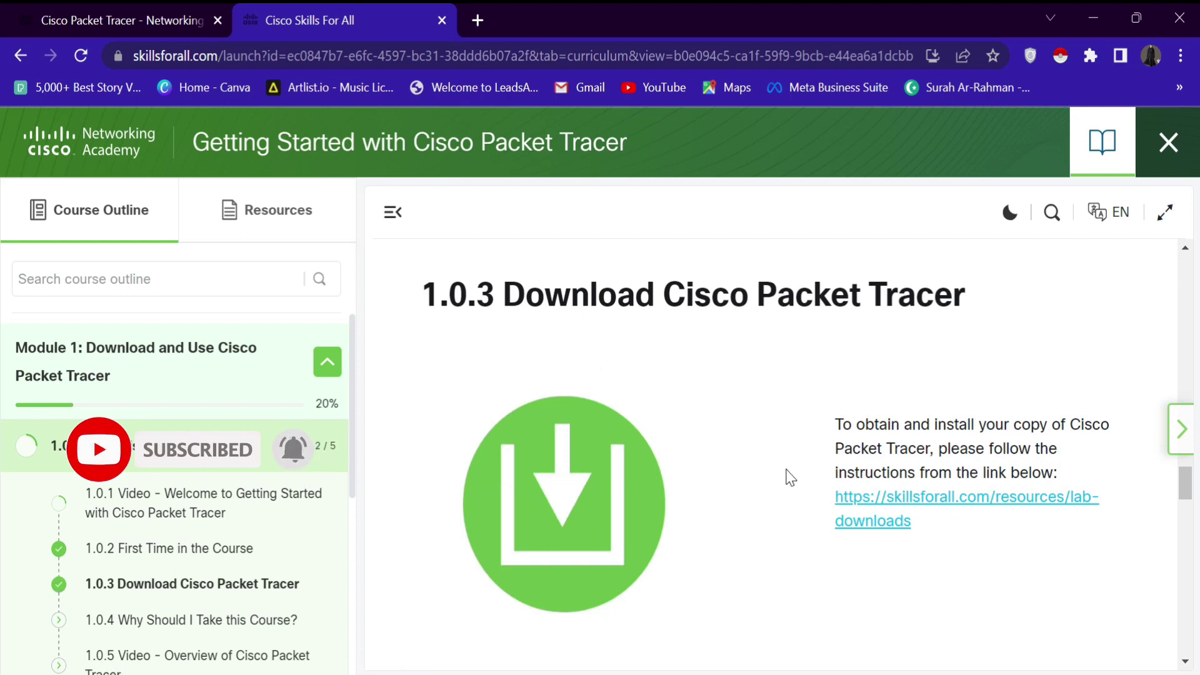
pyautogui.scroll(-4, 804, 532)
pyautogui.scroll(2, 806, 532)
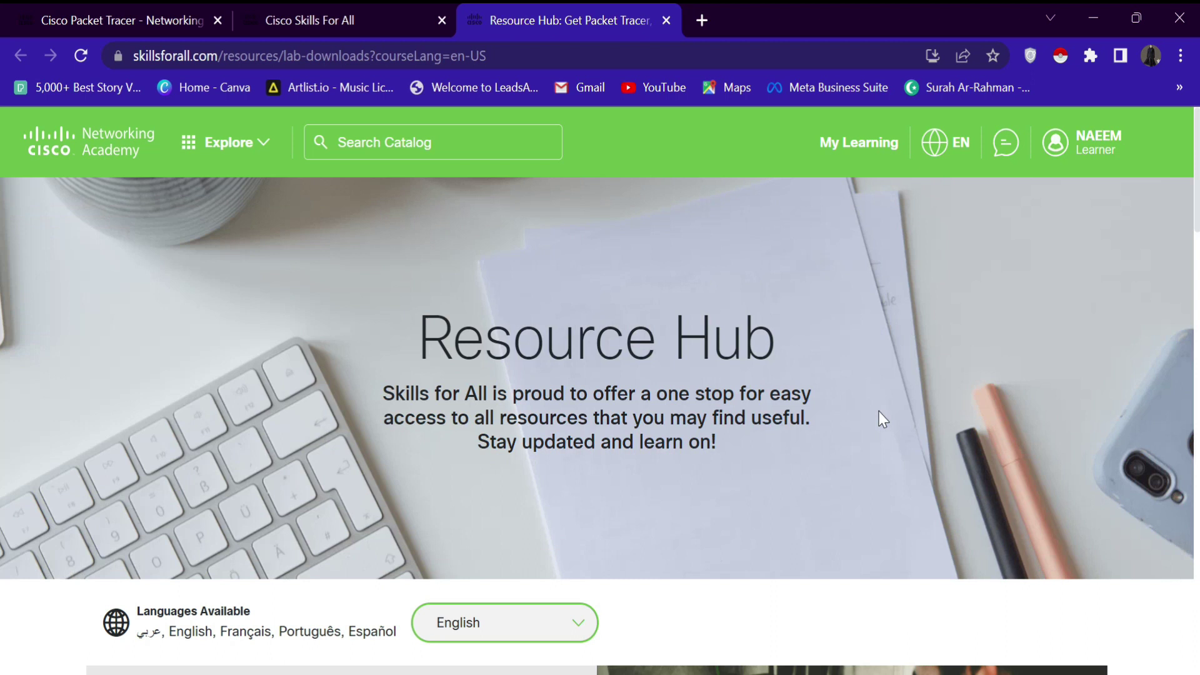
# - Download the Packet Tracer 8.2.1 Windows 64bit installer from the Learning Resources list
pyautogui.scroll(-3, 679, 421)
pyautogui.scroll(-3, 679, 421)
pyautogui.scroll(-4, 679, 422)
pyautogui.scroll(-3, 679, 431)
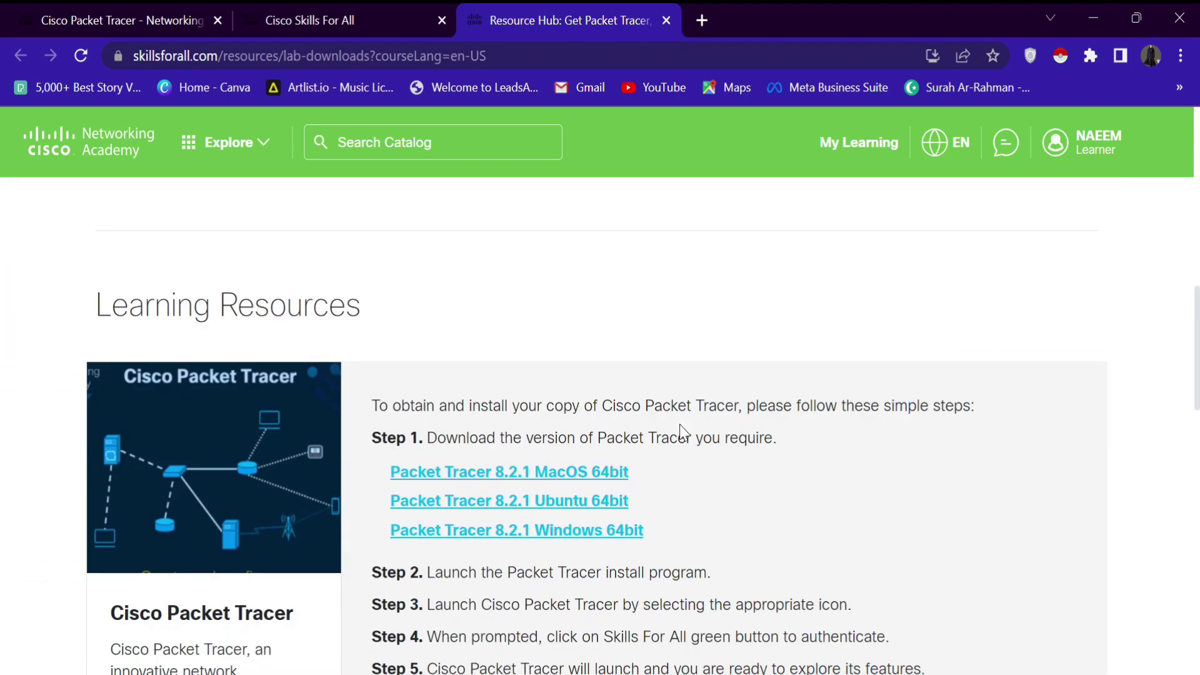
pyautogui.scroll(-1, 682, 431)
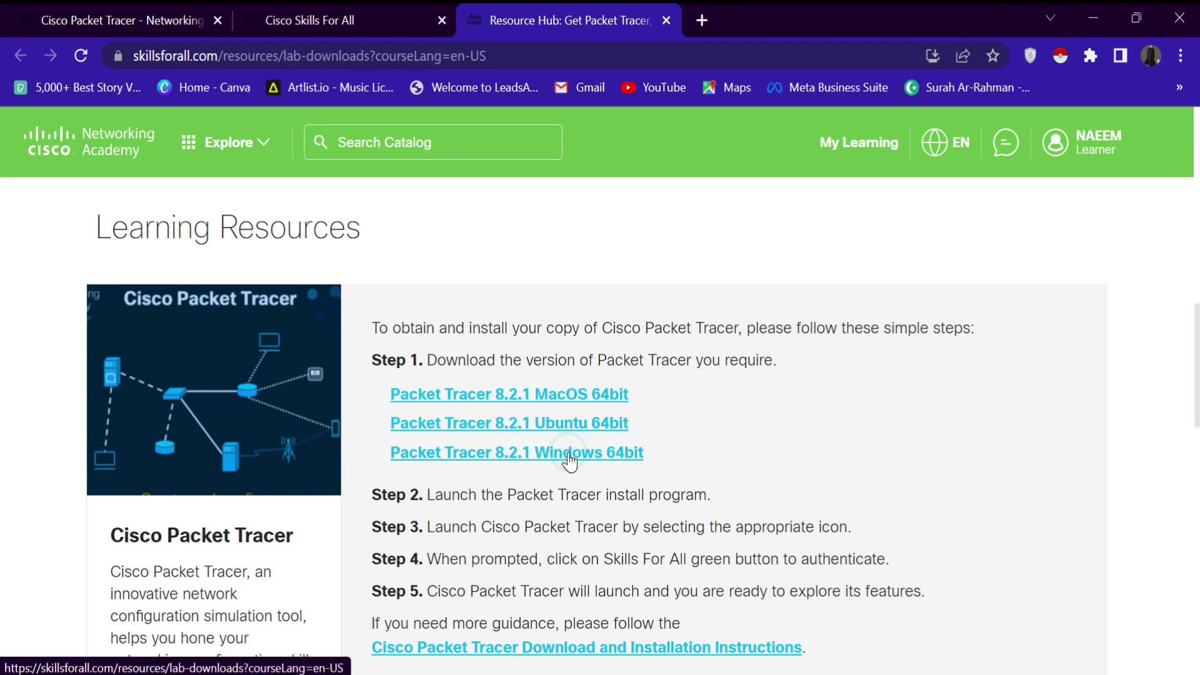
pyautogui.click(568, 454)
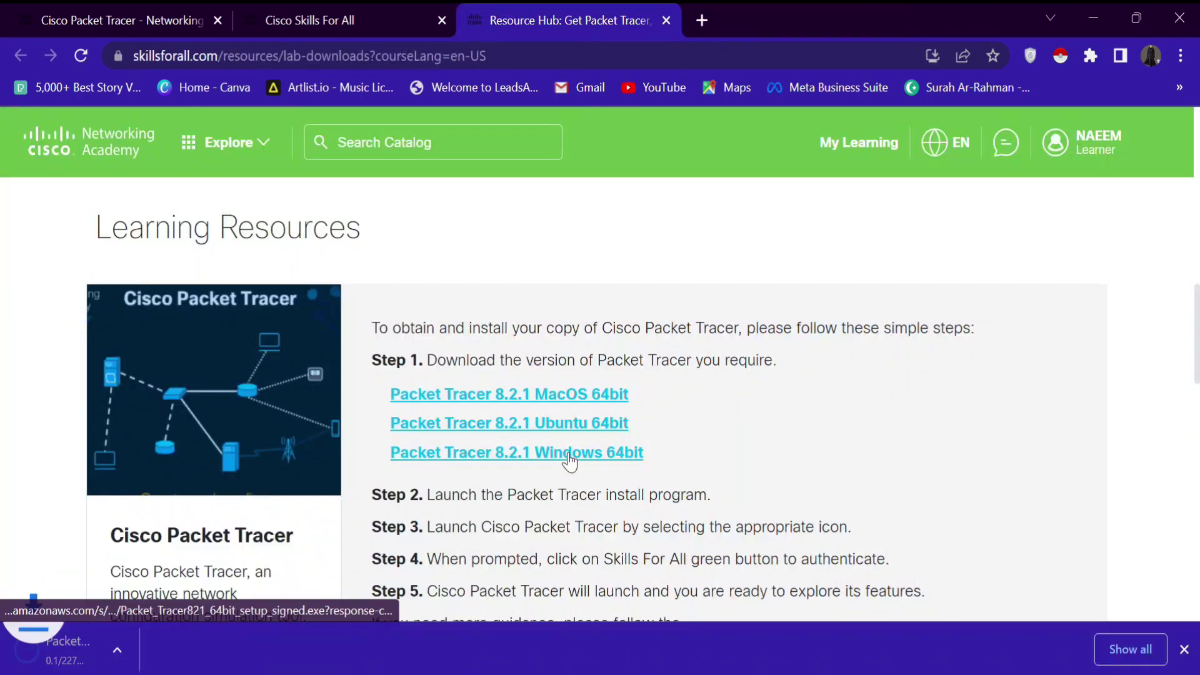